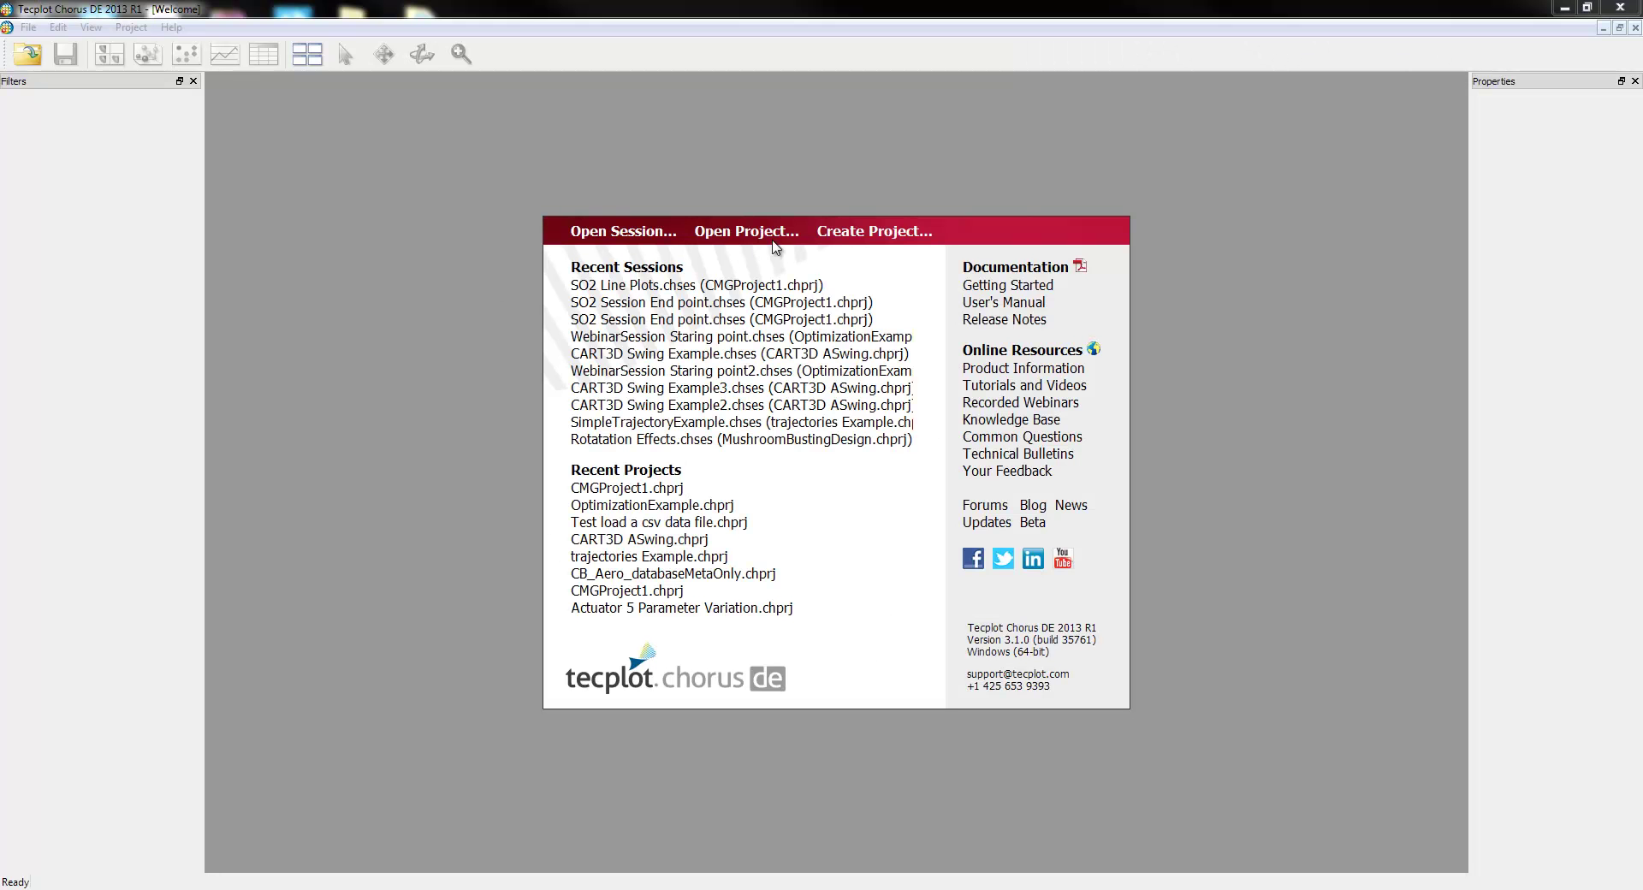
Open the example1.chprj project and sort its case table by Mach No., Alpha, then Beta.
click(736, 231)
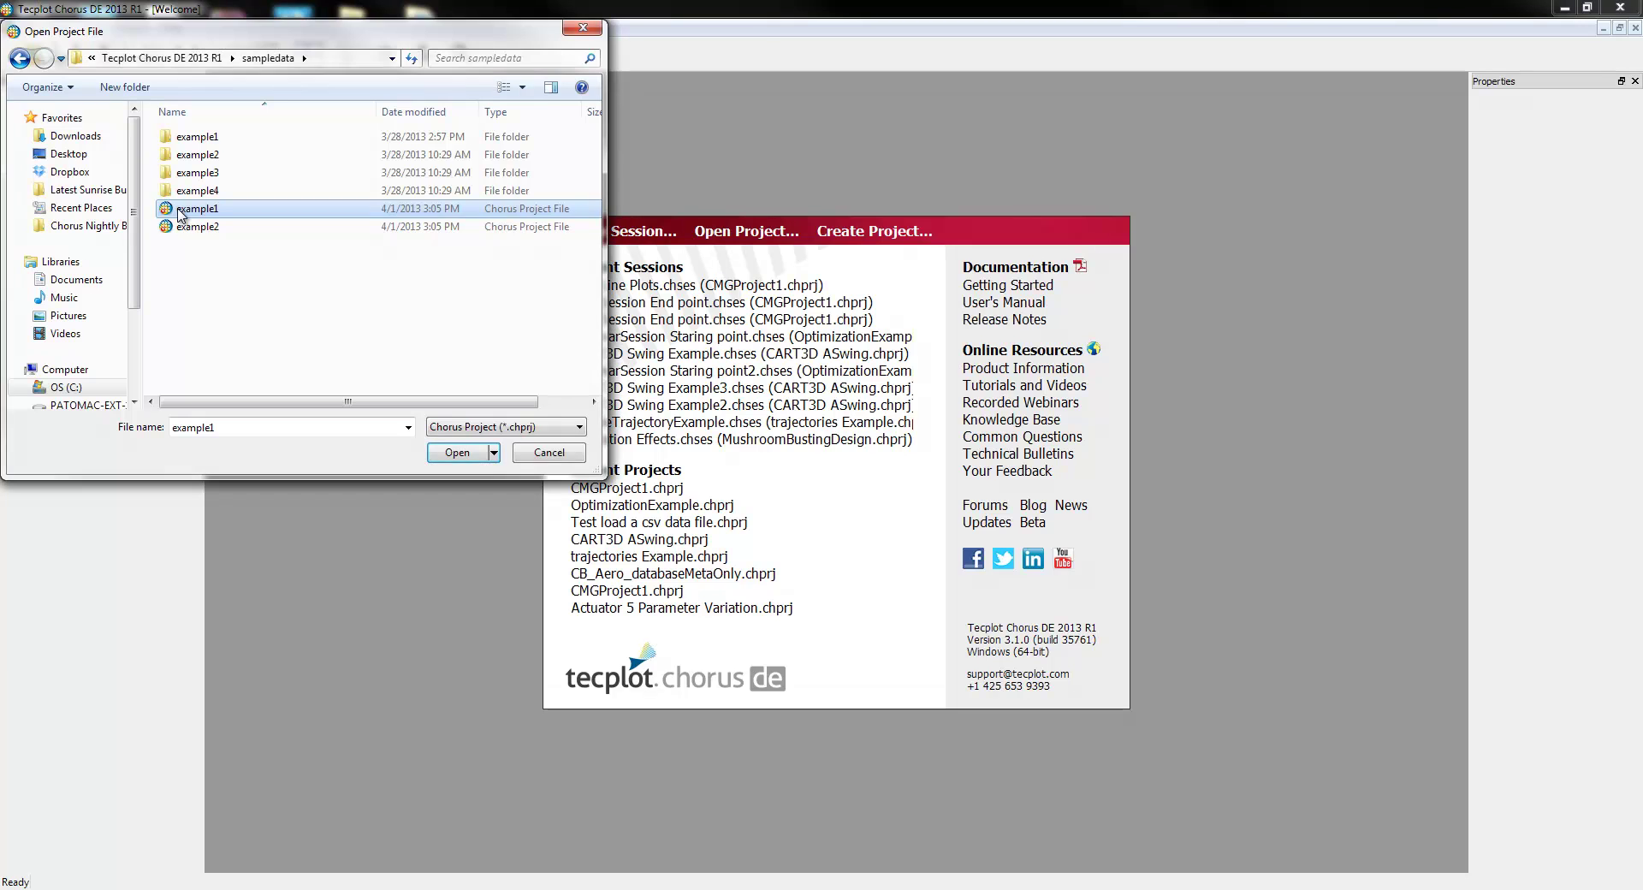
click(459, 451)
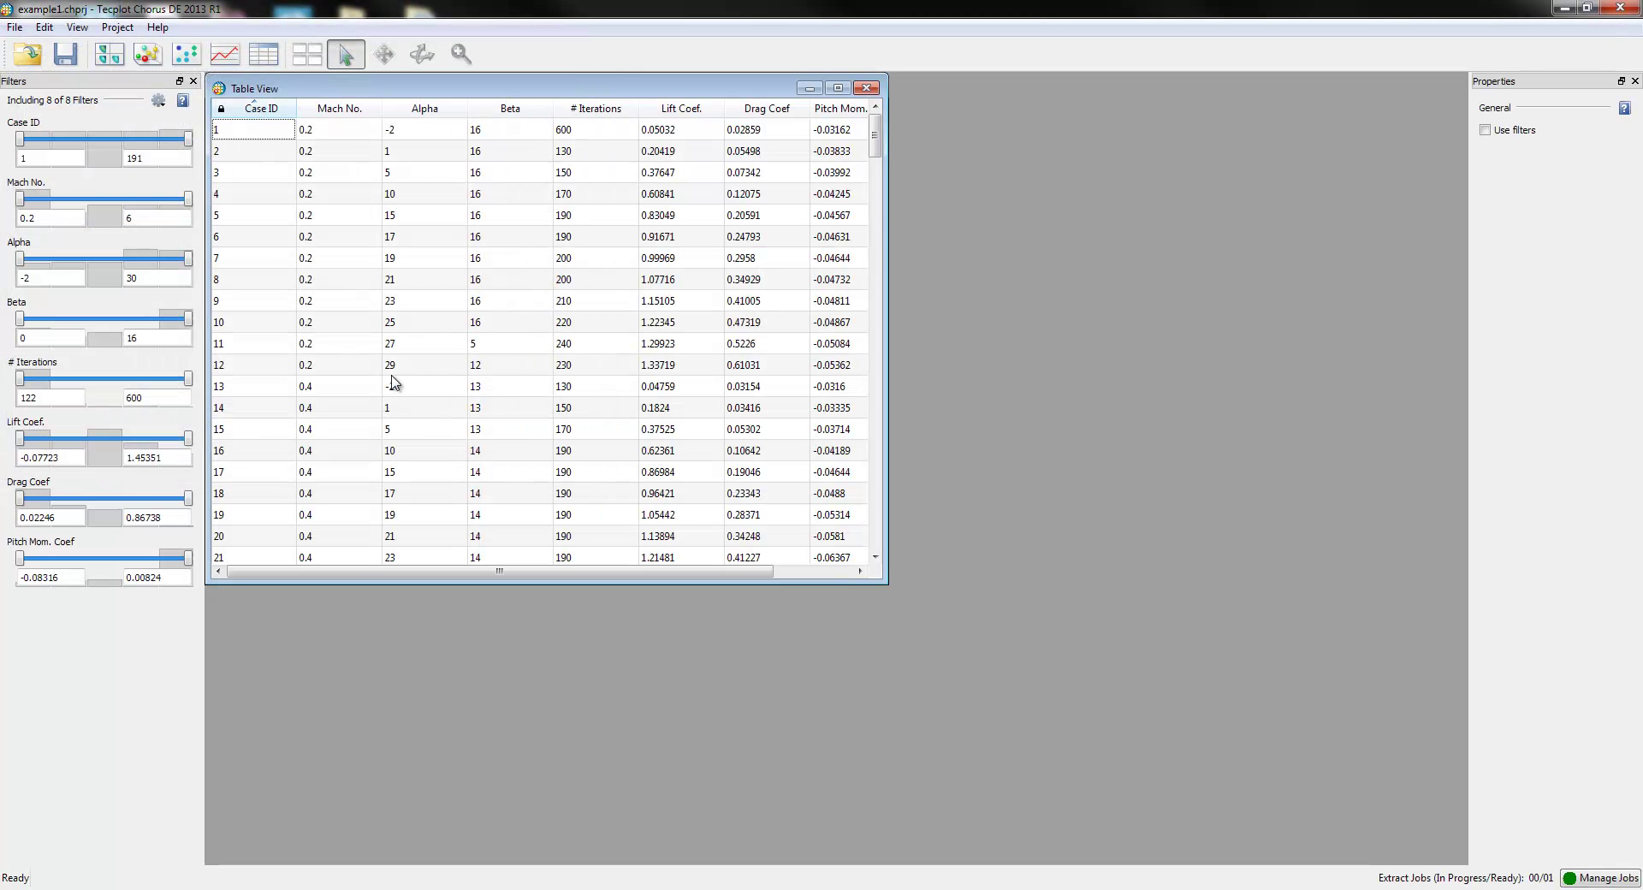
click(339, 109)
click(425, 109)
click(509, 109)
Sort by # Iterations, Lift Coef., Drag Coef, finally Pitch Mom. Coef, and widen the table.
click(567, 109)
click(668, 112)
click(765, 115)
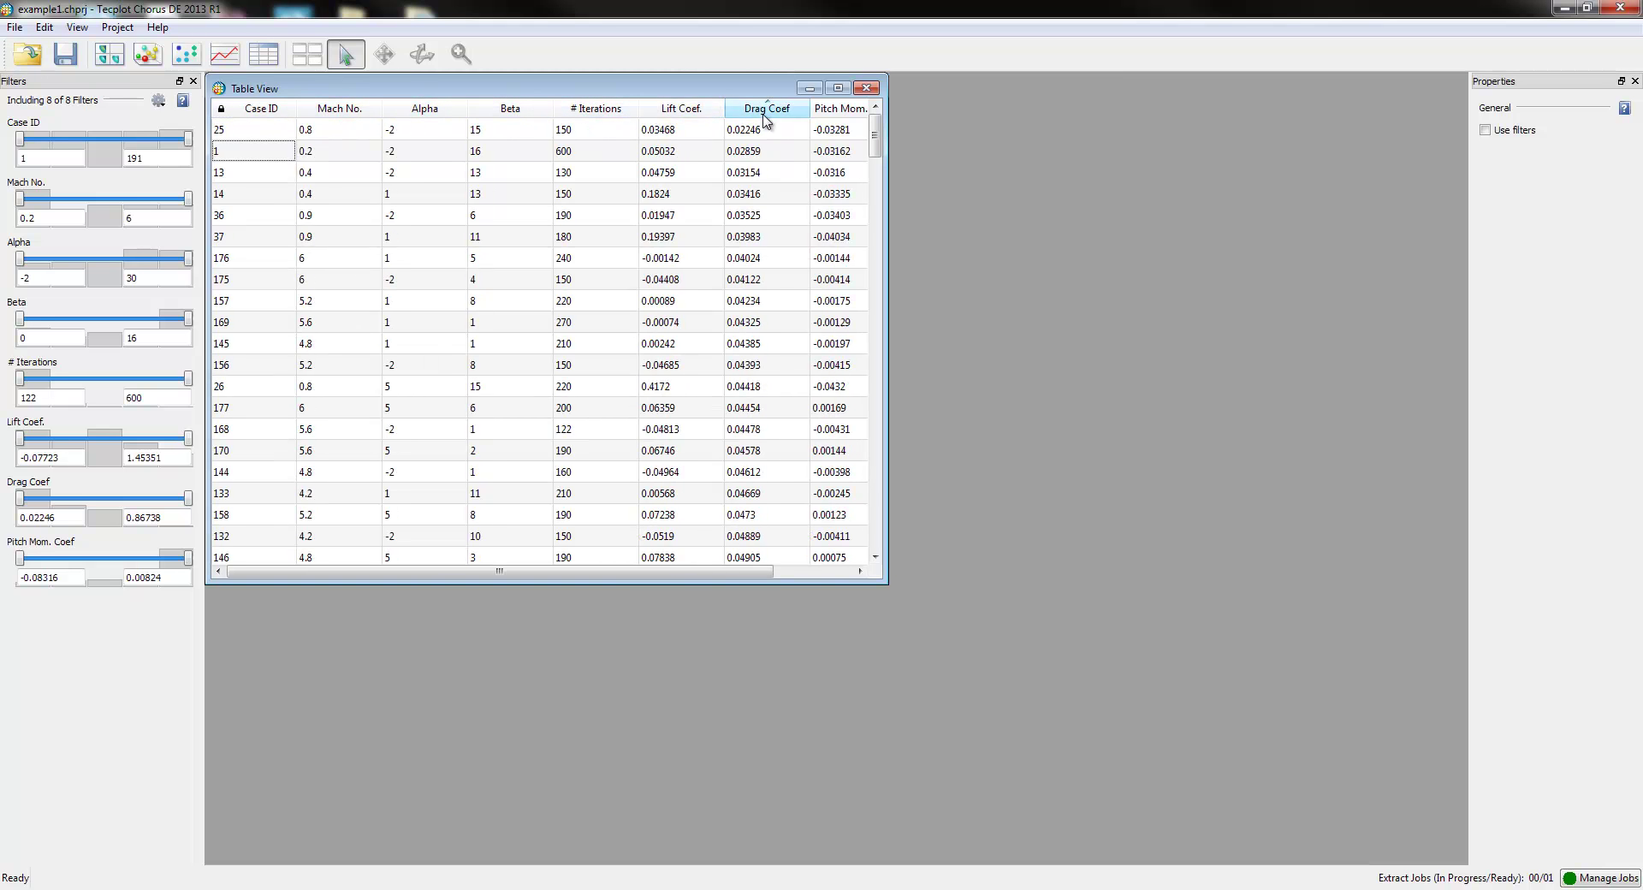
click(839, 109)
drag(890, 290, 945, 326)
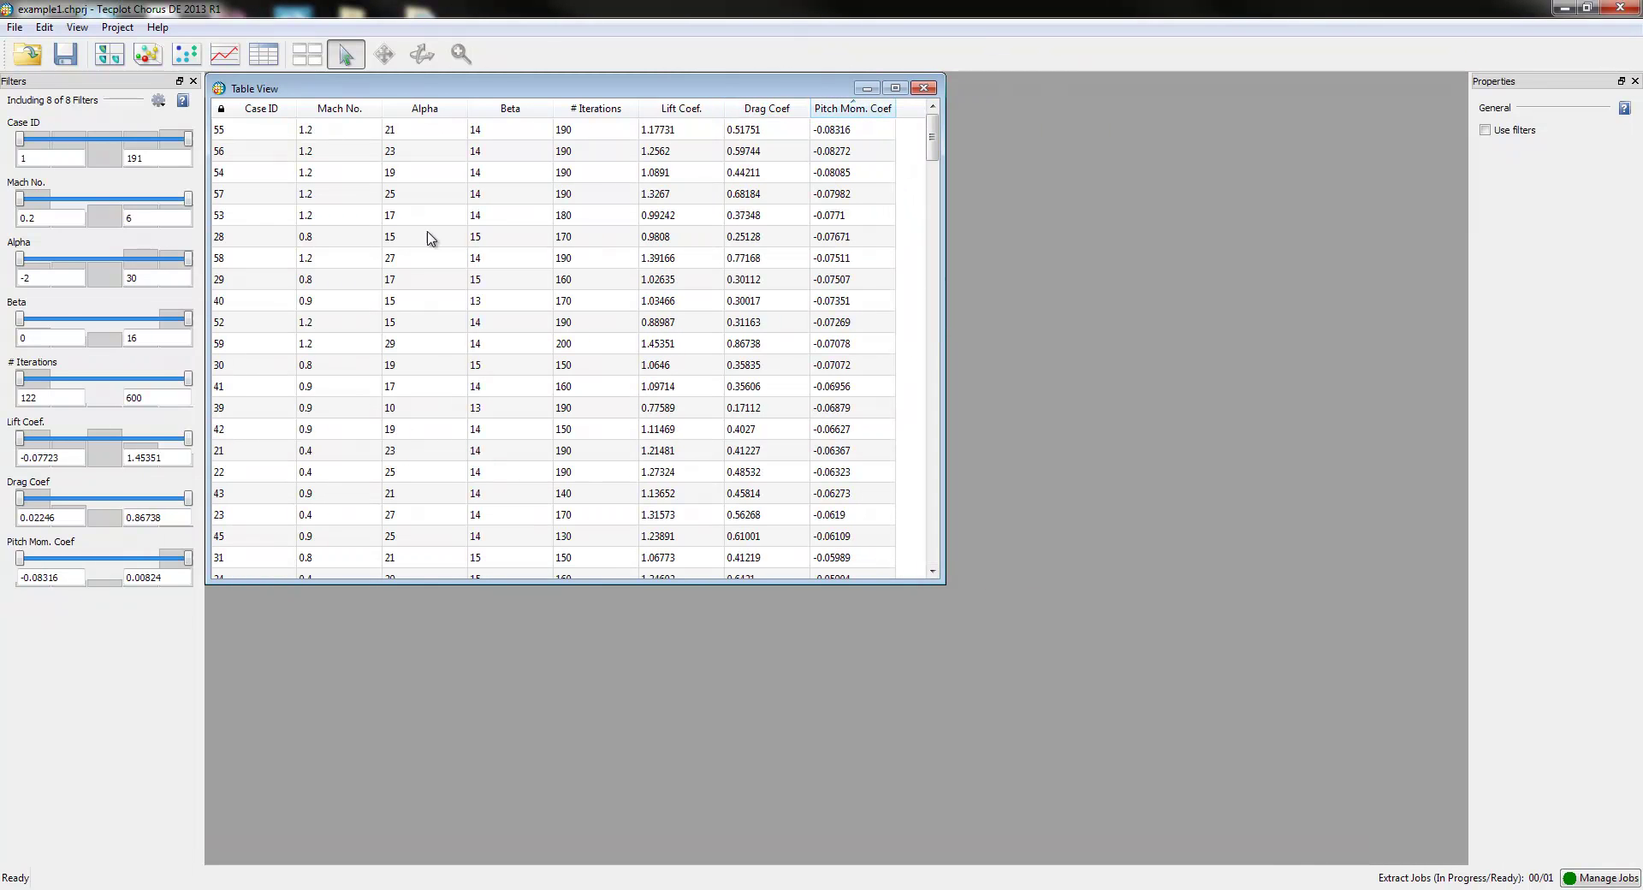
Create a 3D scatter plot with Lift Coef. on the vertical axis.
click(147, 54)
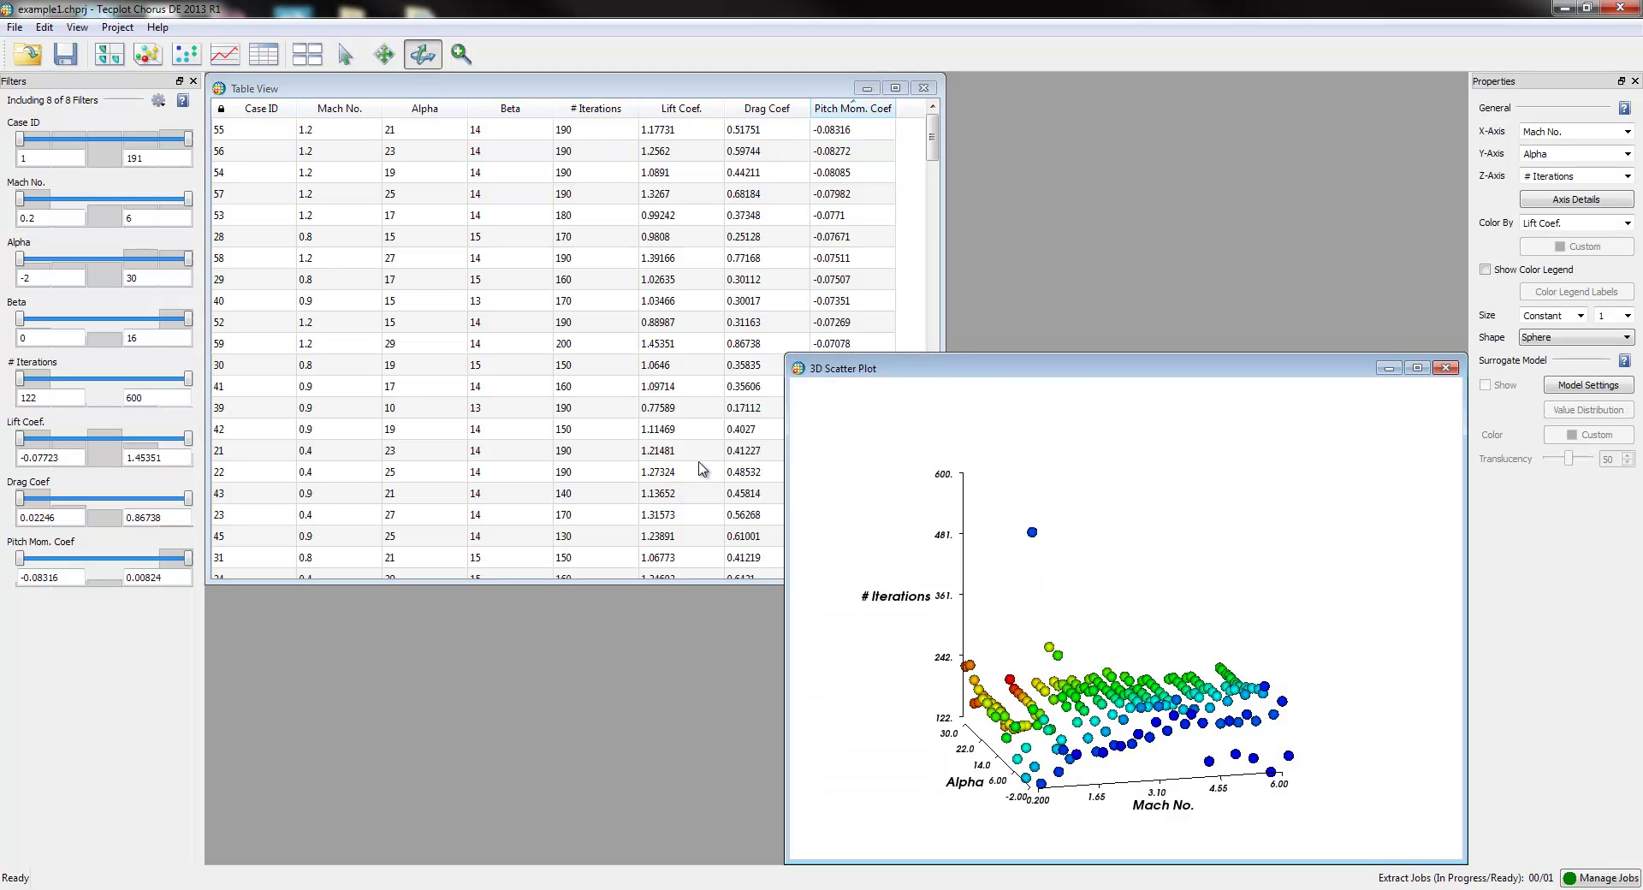
drag(1085, 377, 847, 221)
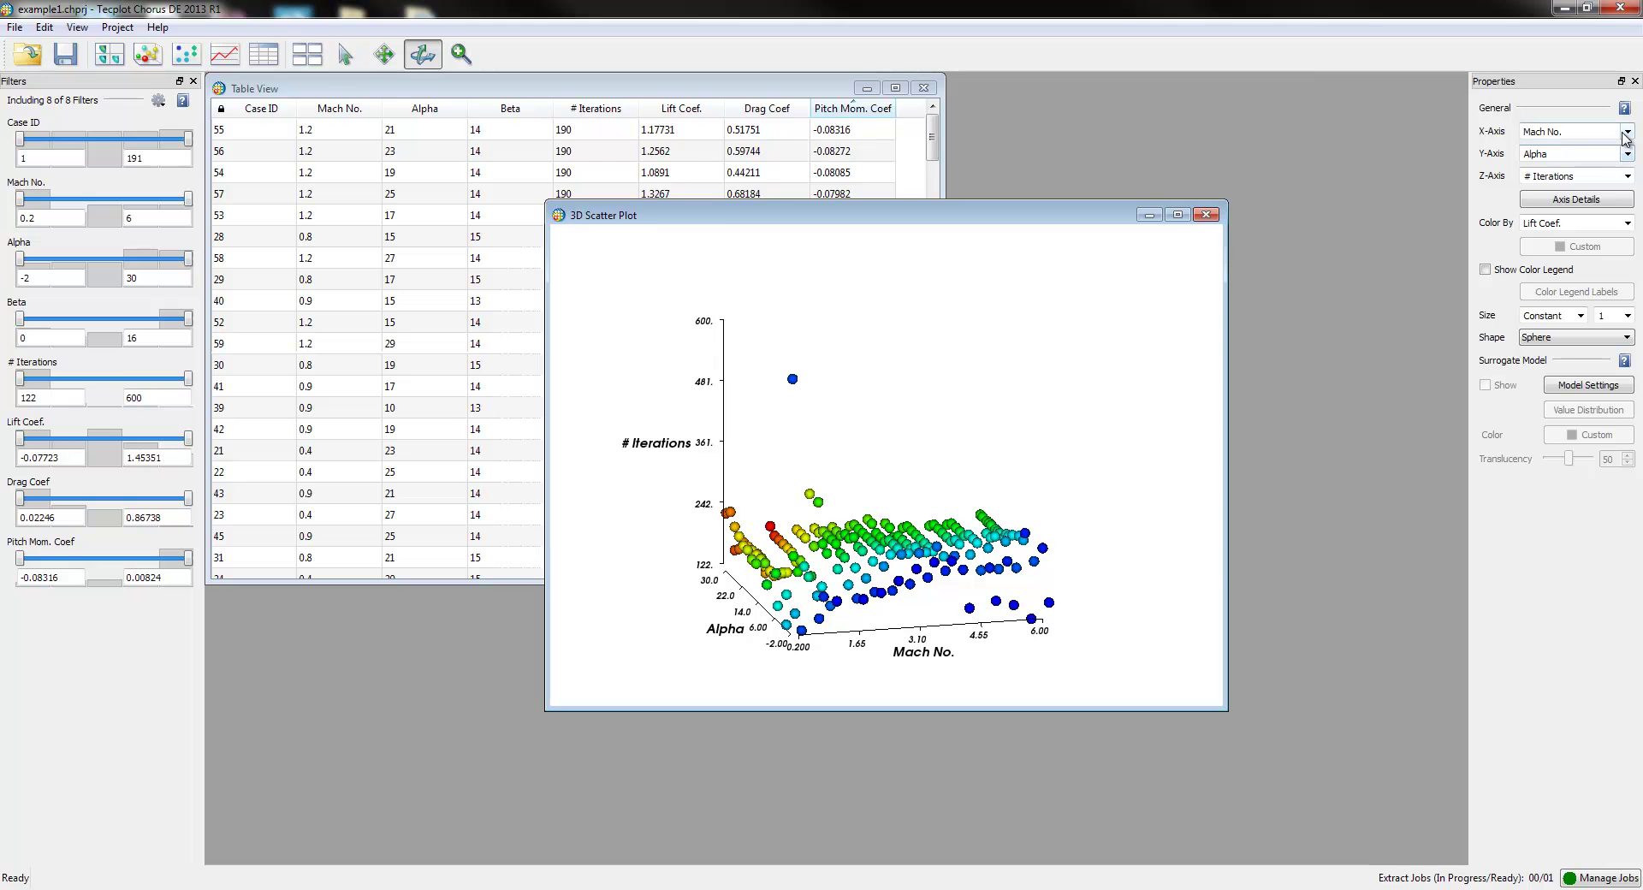
click(1626, 175)
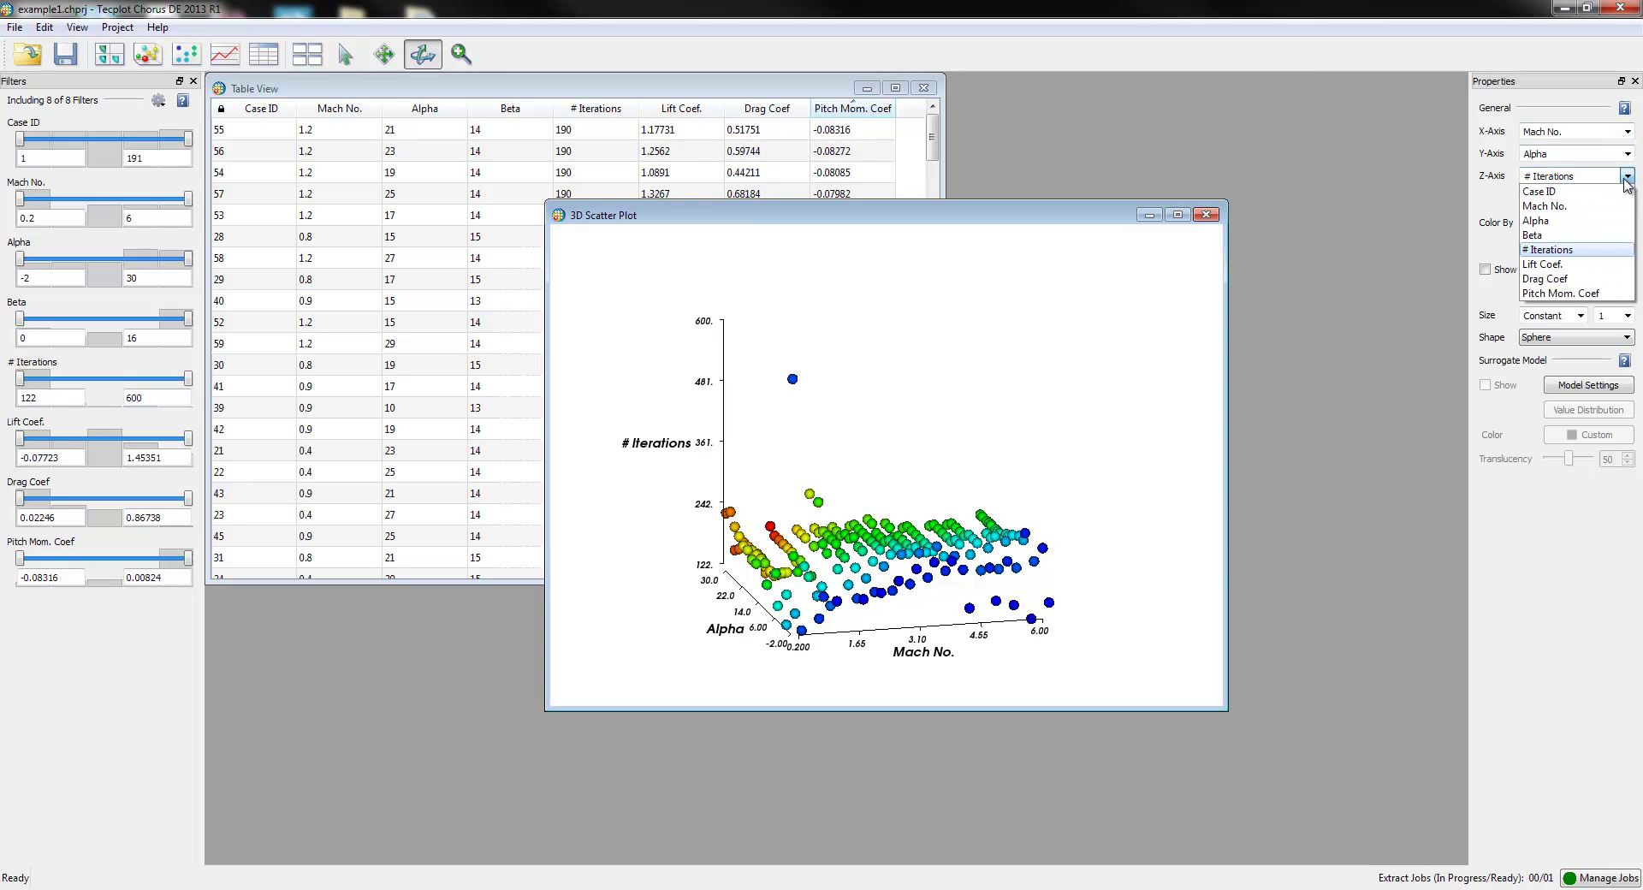
click(1585, 264)
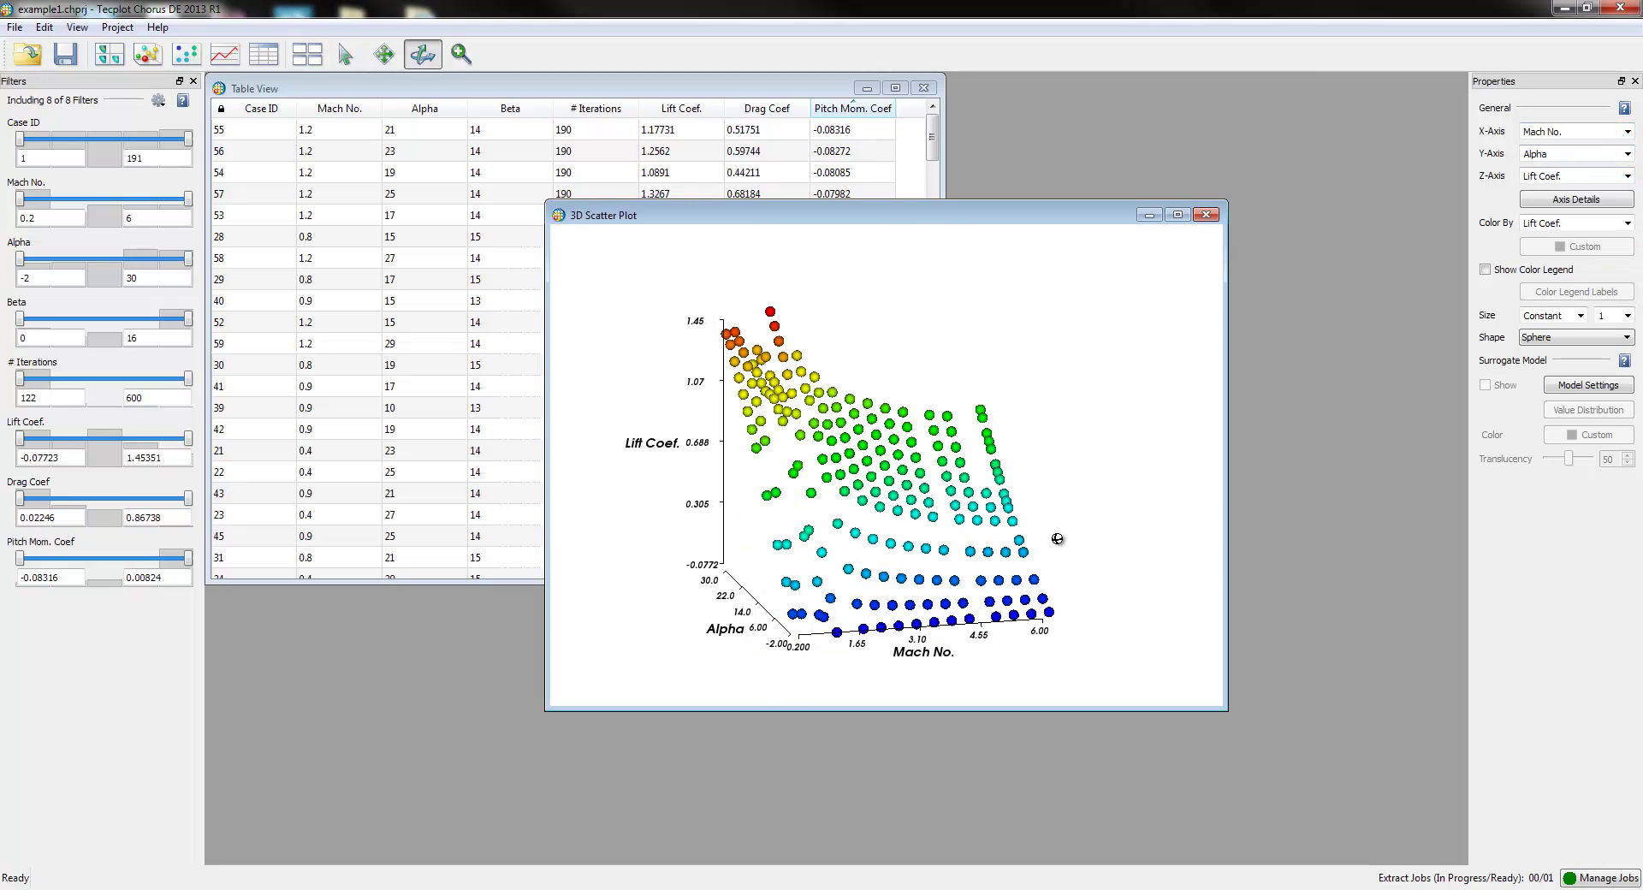
Rotate the scatter plot and select Alpha in the Surrogate Model Settings.
drag(1036, 552, 883, 565)
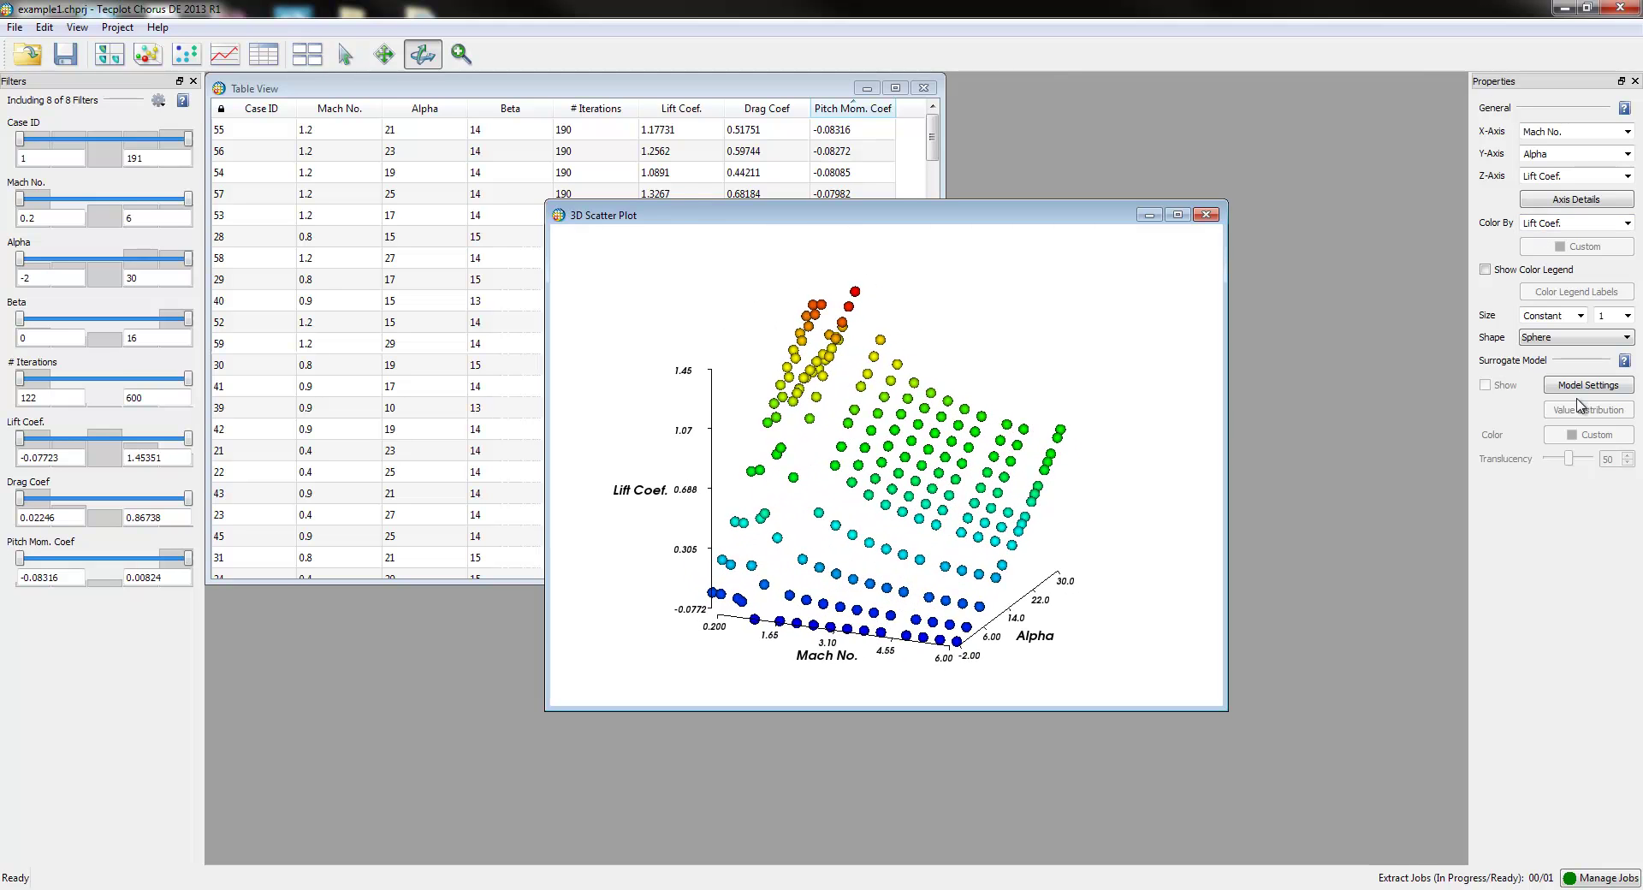
click(1610, 390)
click(731, 336)
Add Alpha and Mach No. to the surrogate model and show its surface on the plot.
ctrl+click(735, 365)
click(820, 337)
click(852, 645)
click(1487, 385)
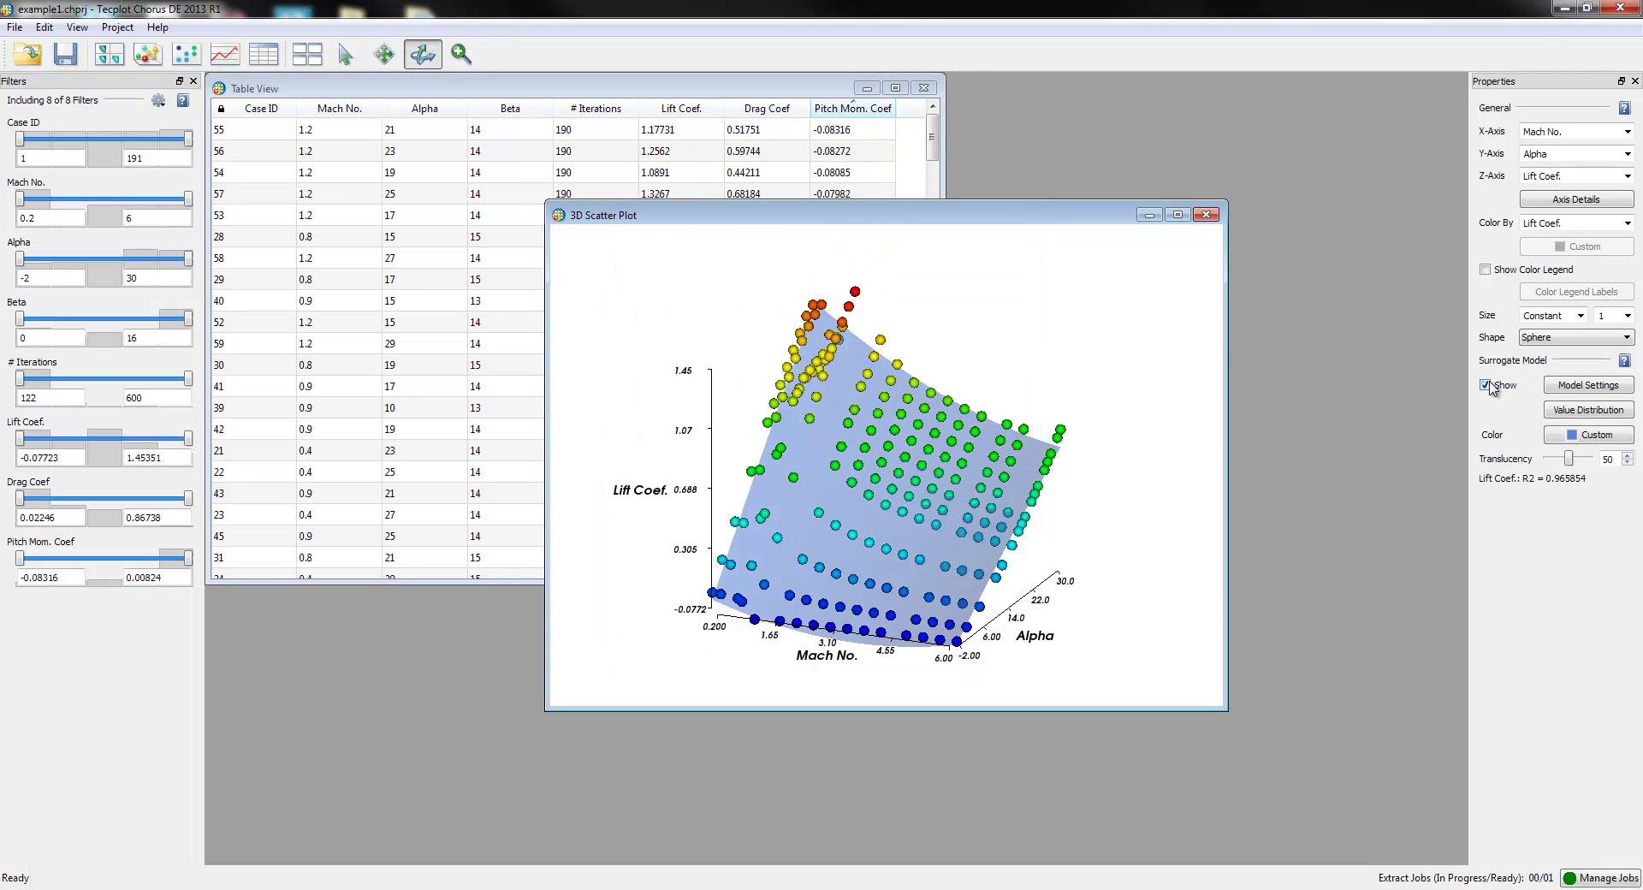
Switch the surrogate model type to Kriging and rotate to inspect the surface.
click(1581, 387)
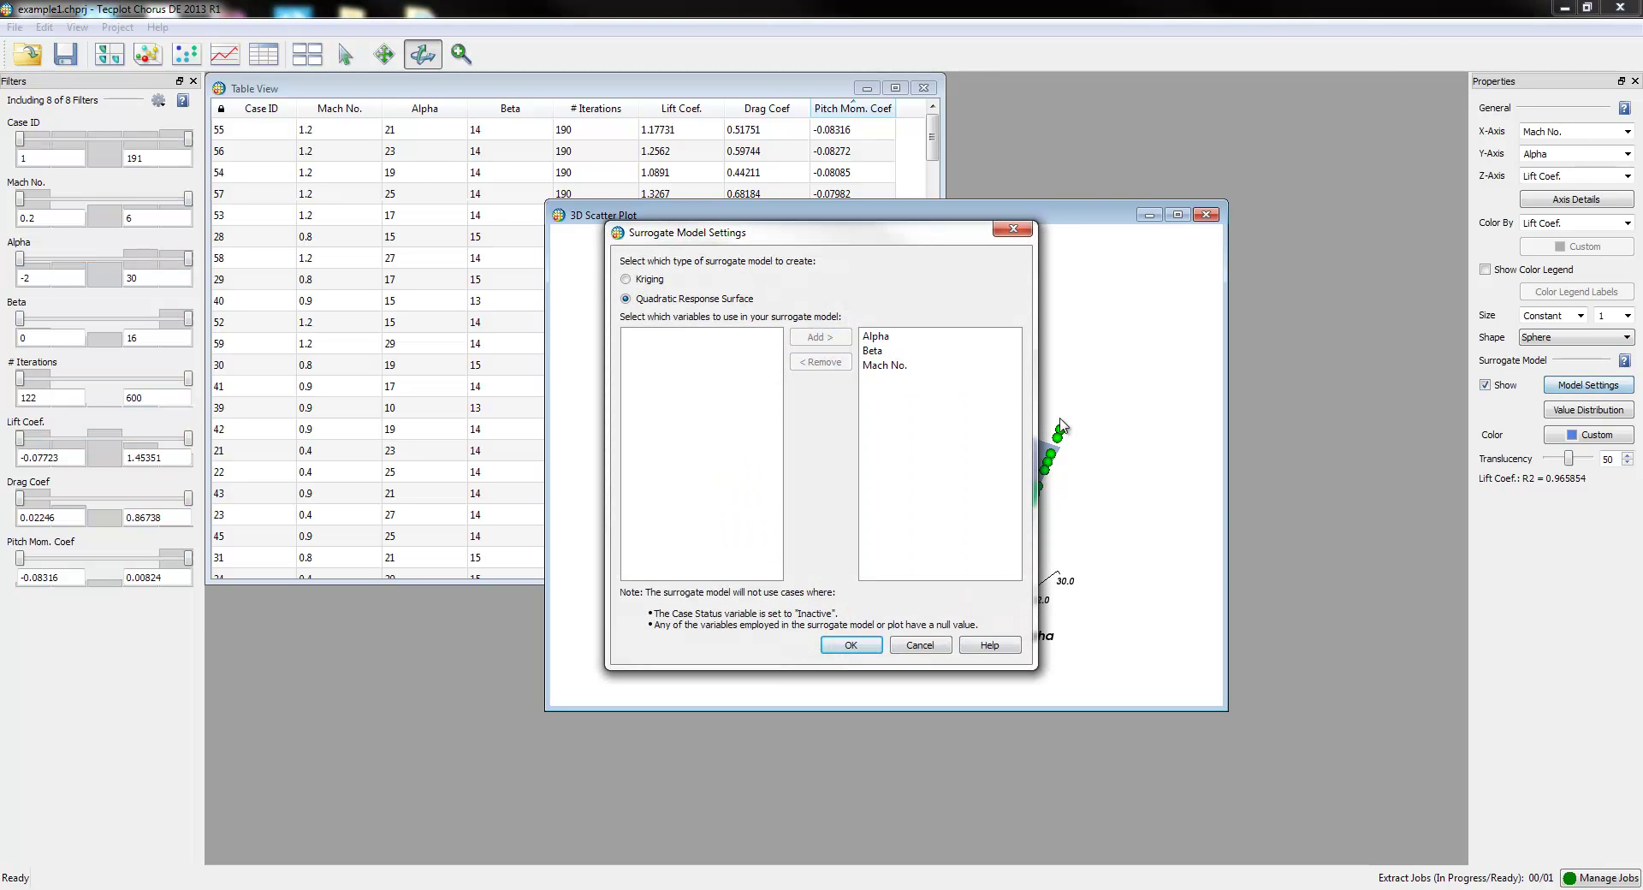
click(657, 283)
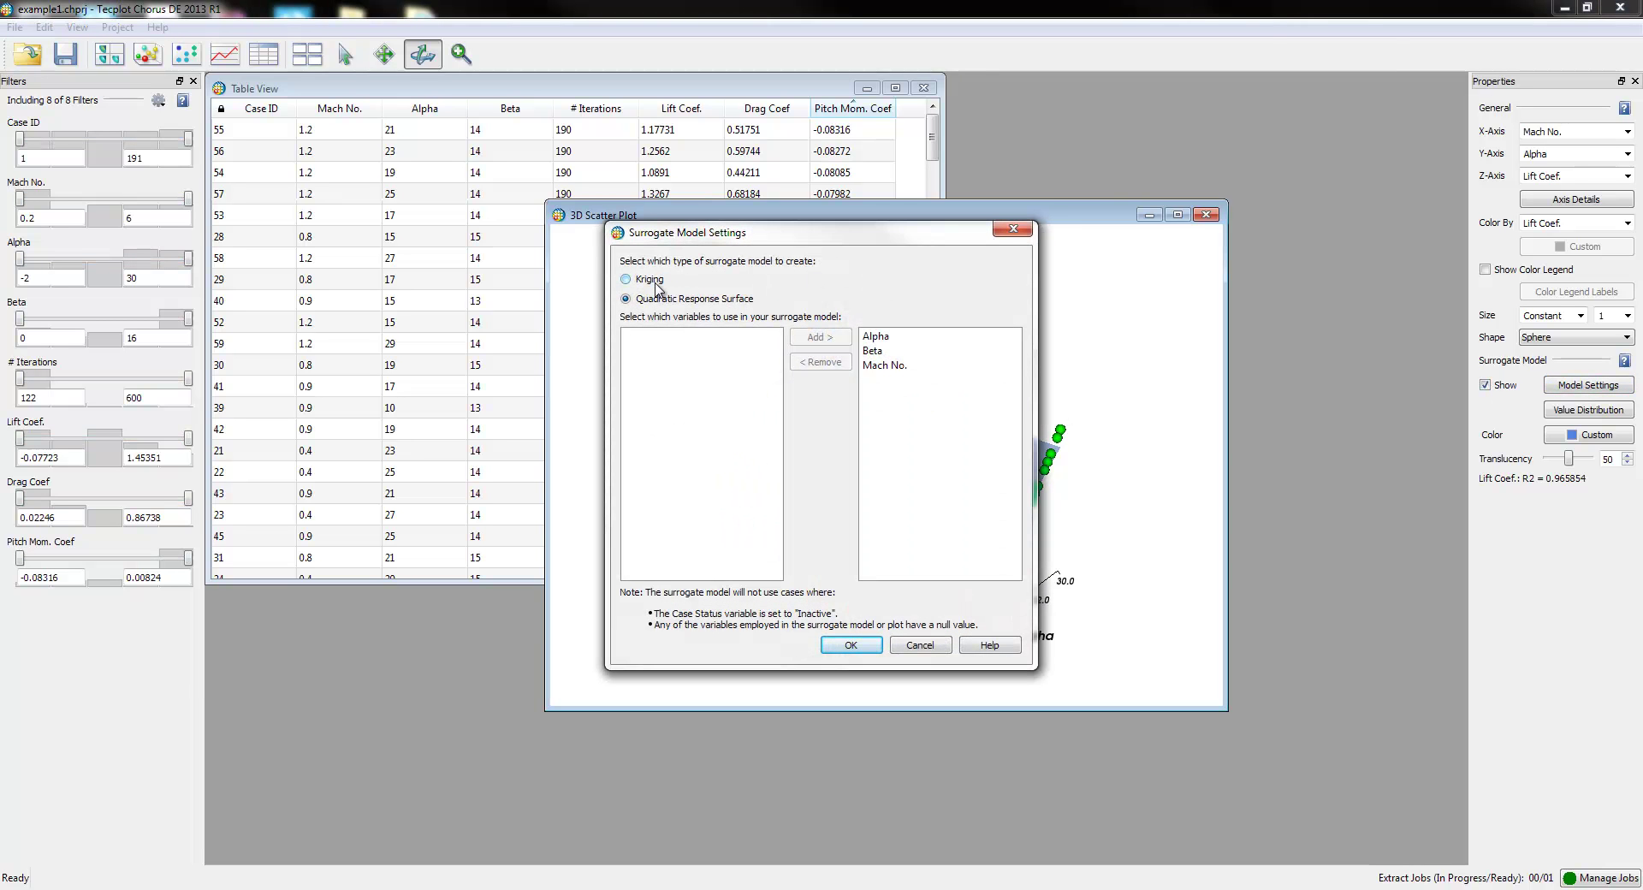
click(848, 642)
drag(968, 593, 808, 545)
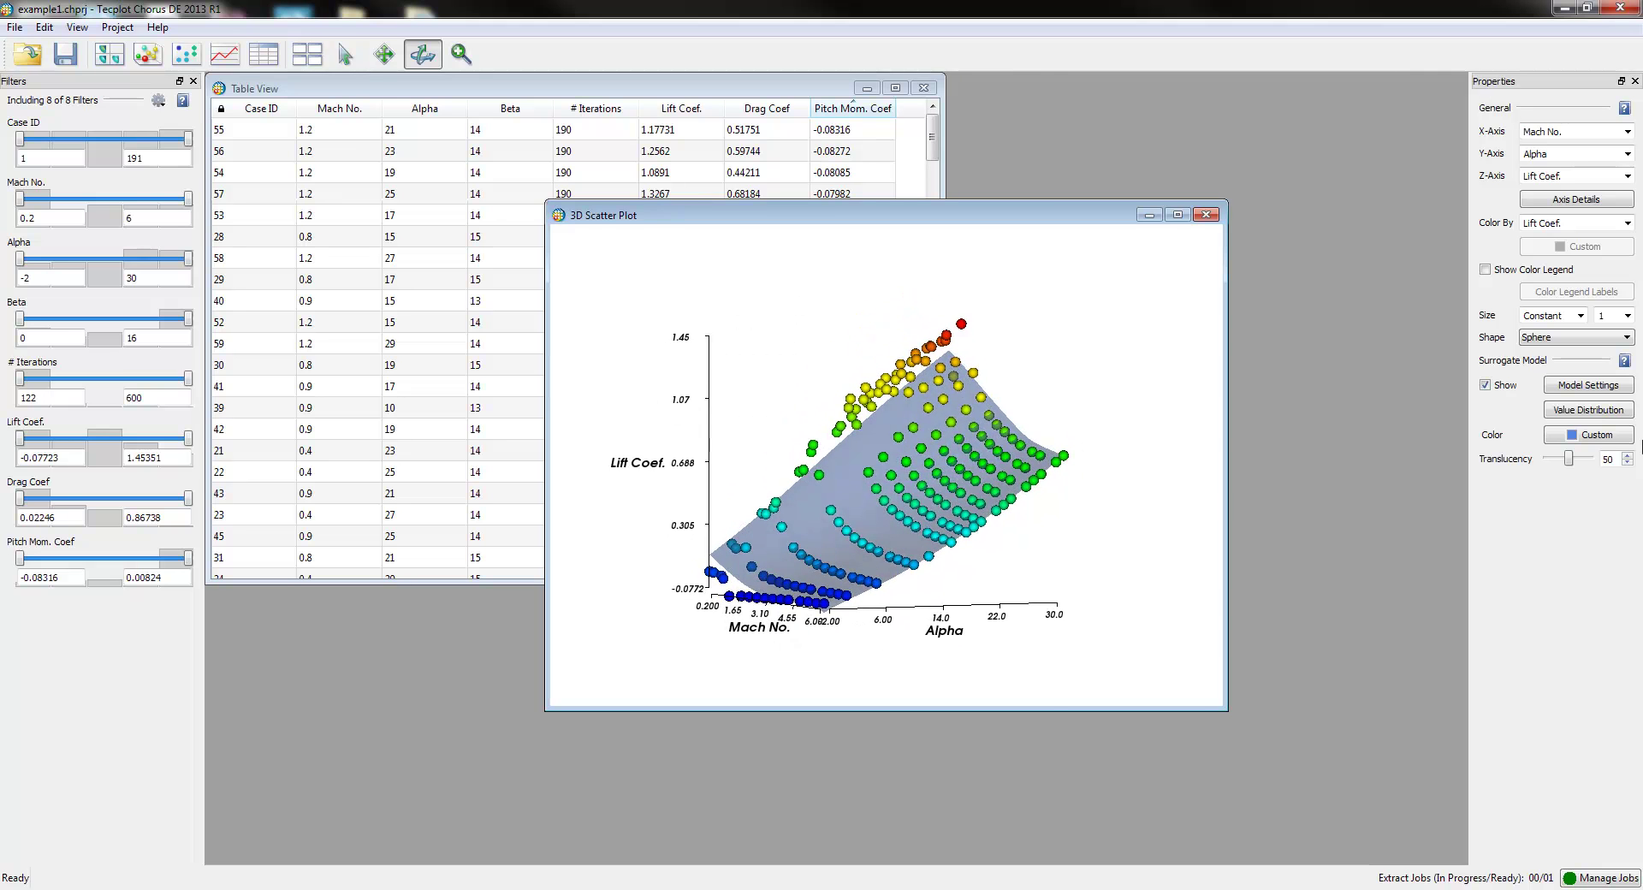
Remove Beta from the surrogate model variables and rotate to view the new surface.
click(1601, 387)
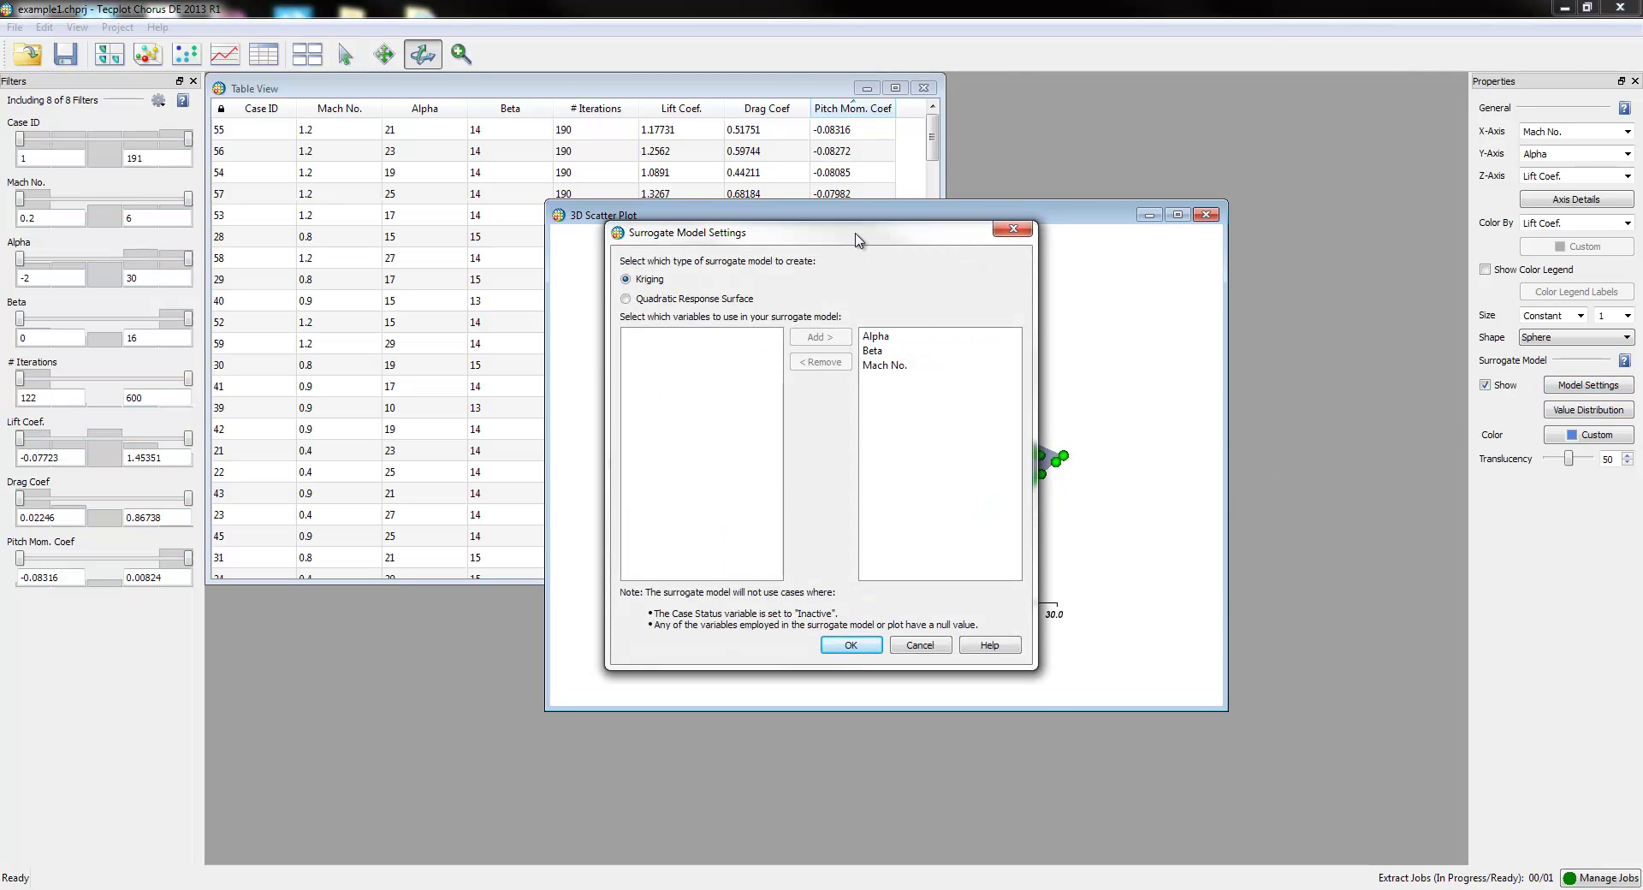
drag(851, 230, 381, 223)
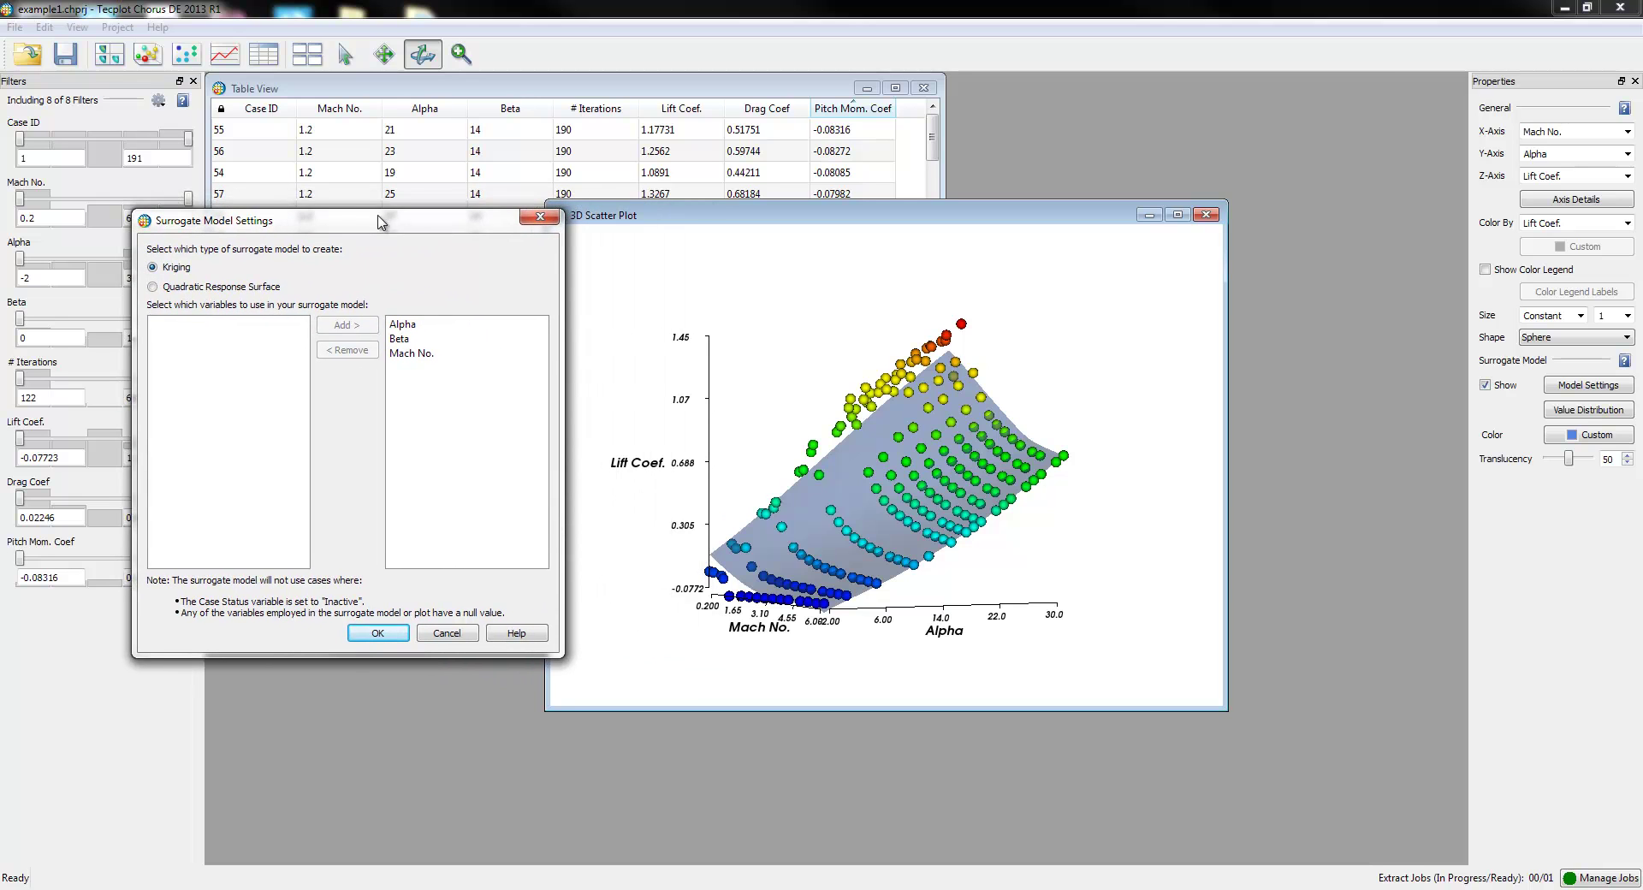
click(400, 339)
click(353, 350)
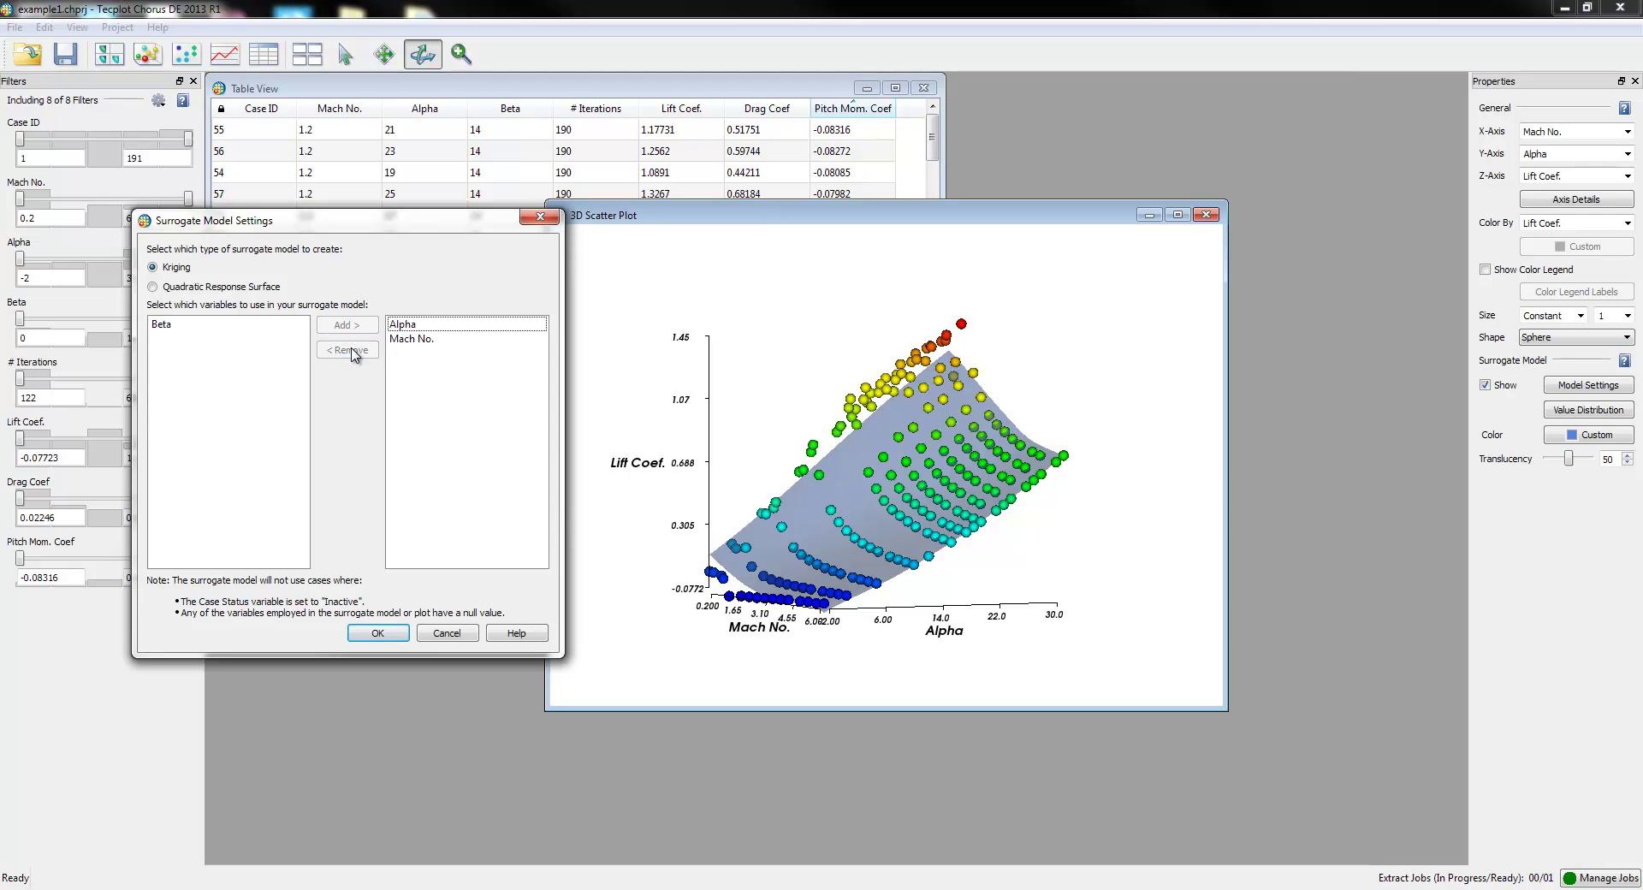
click(376, 632)
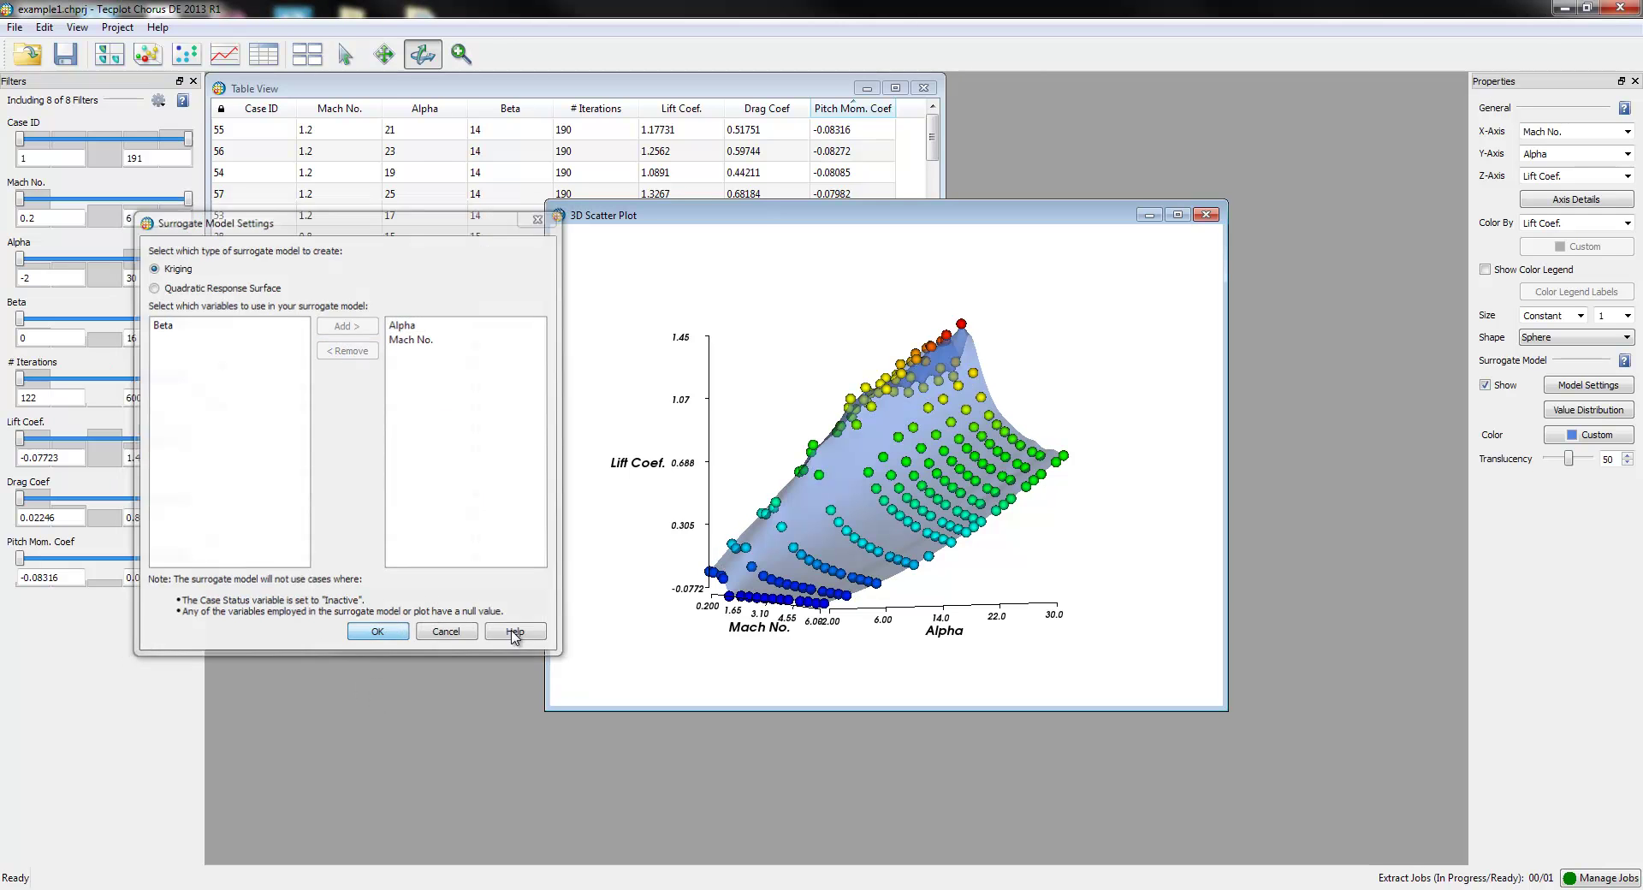
drag(811, 485, 895, 531)
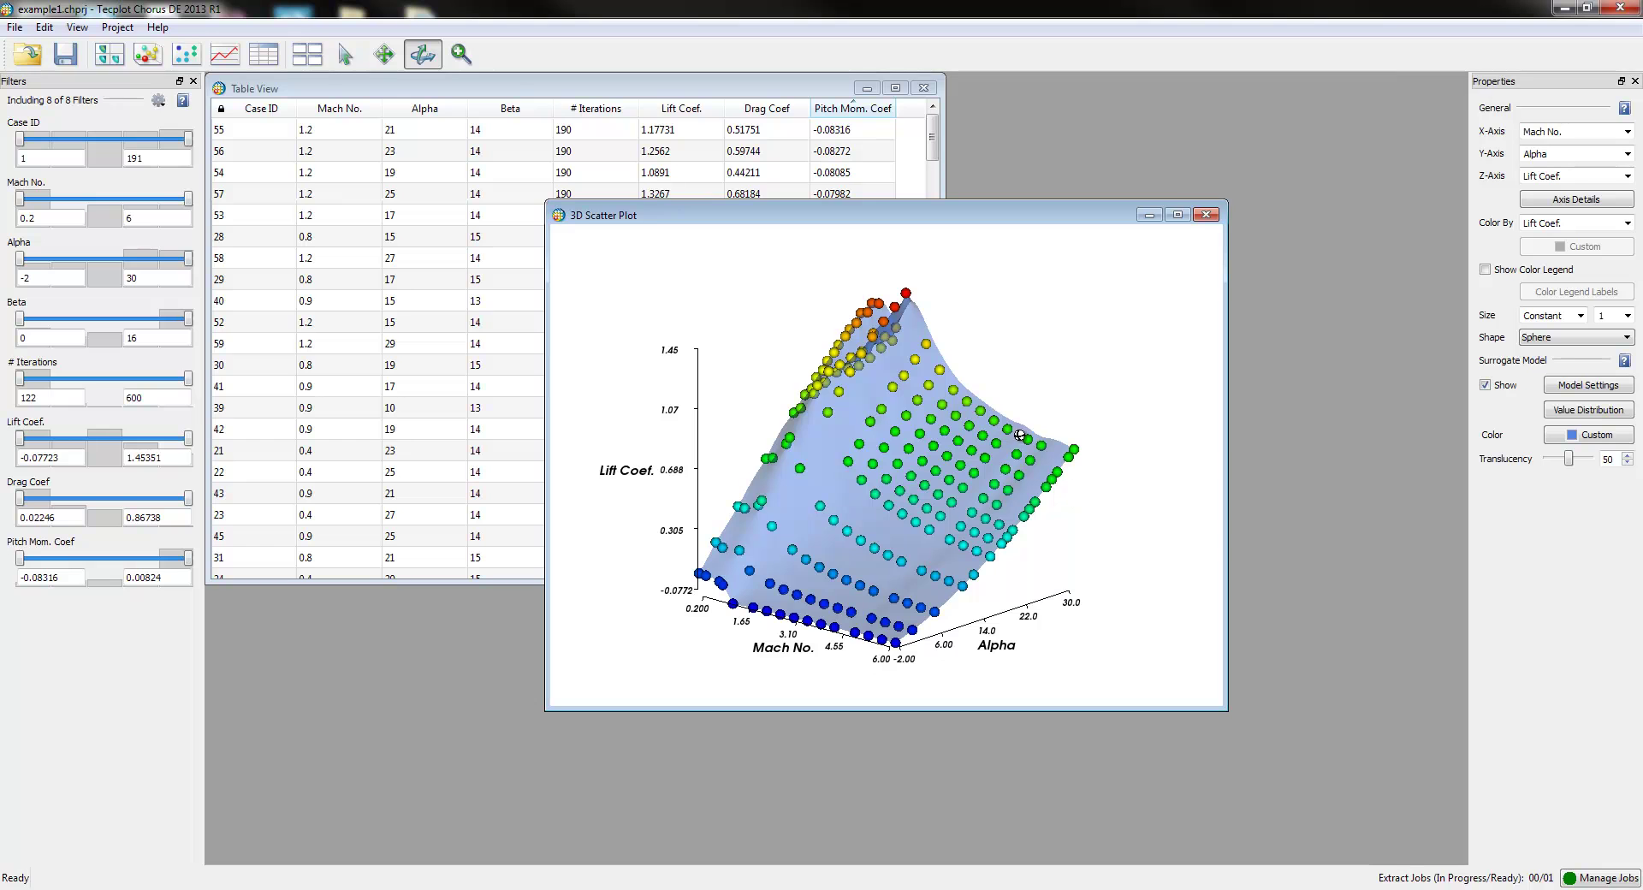
Create a line plot of Lift Coef. versus Alpha.
click(224, 54)
drag(1153, 379, 998, 299)
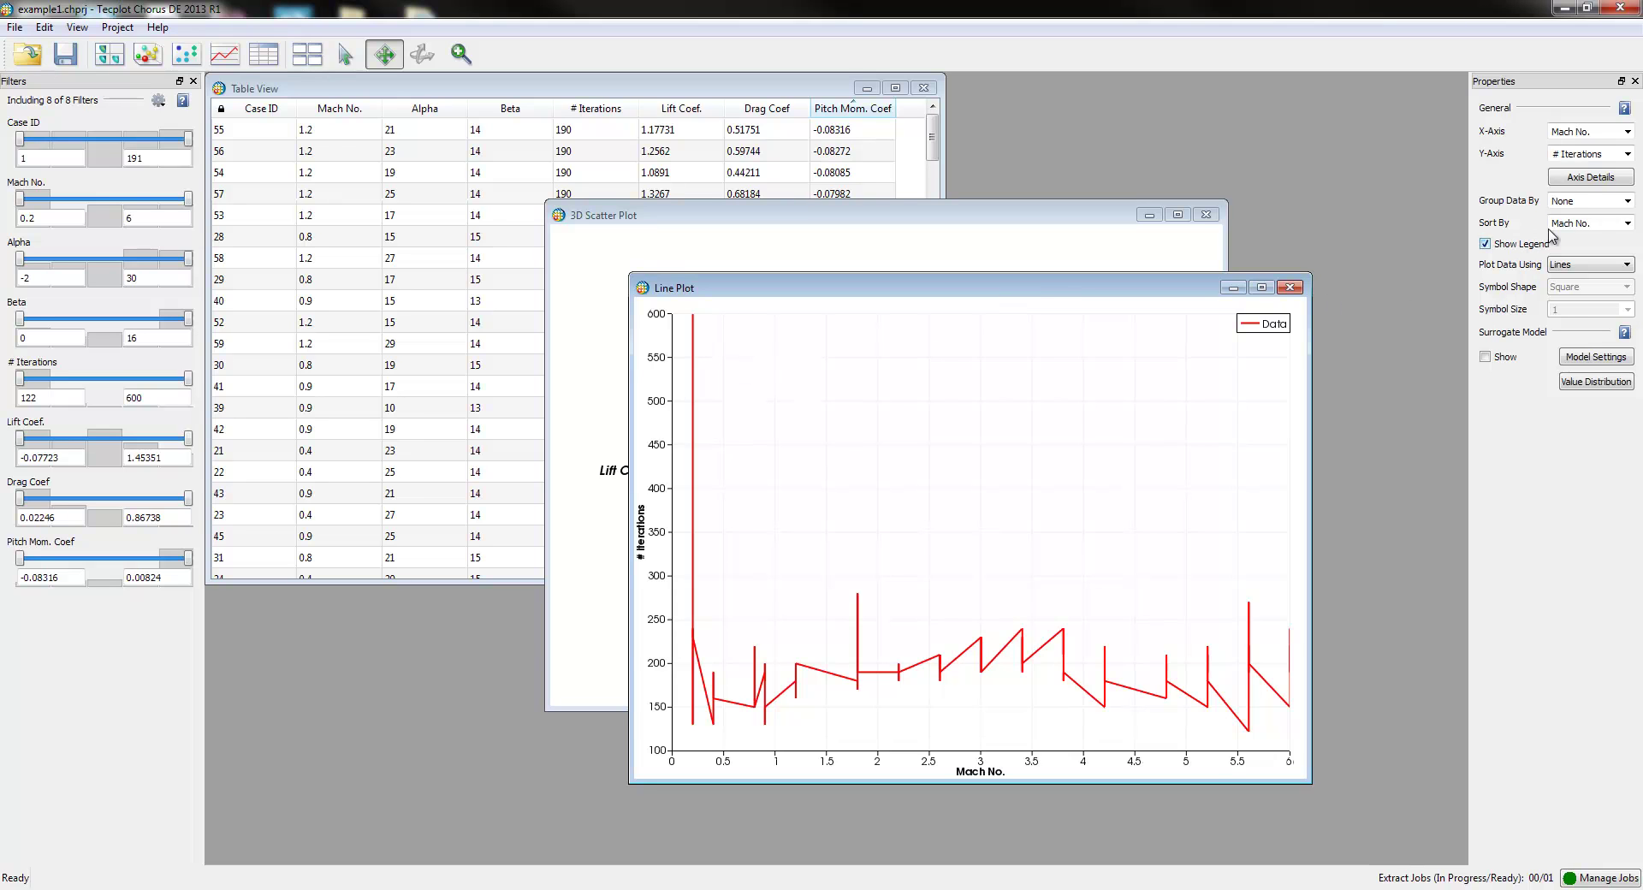
click(1627, 132)
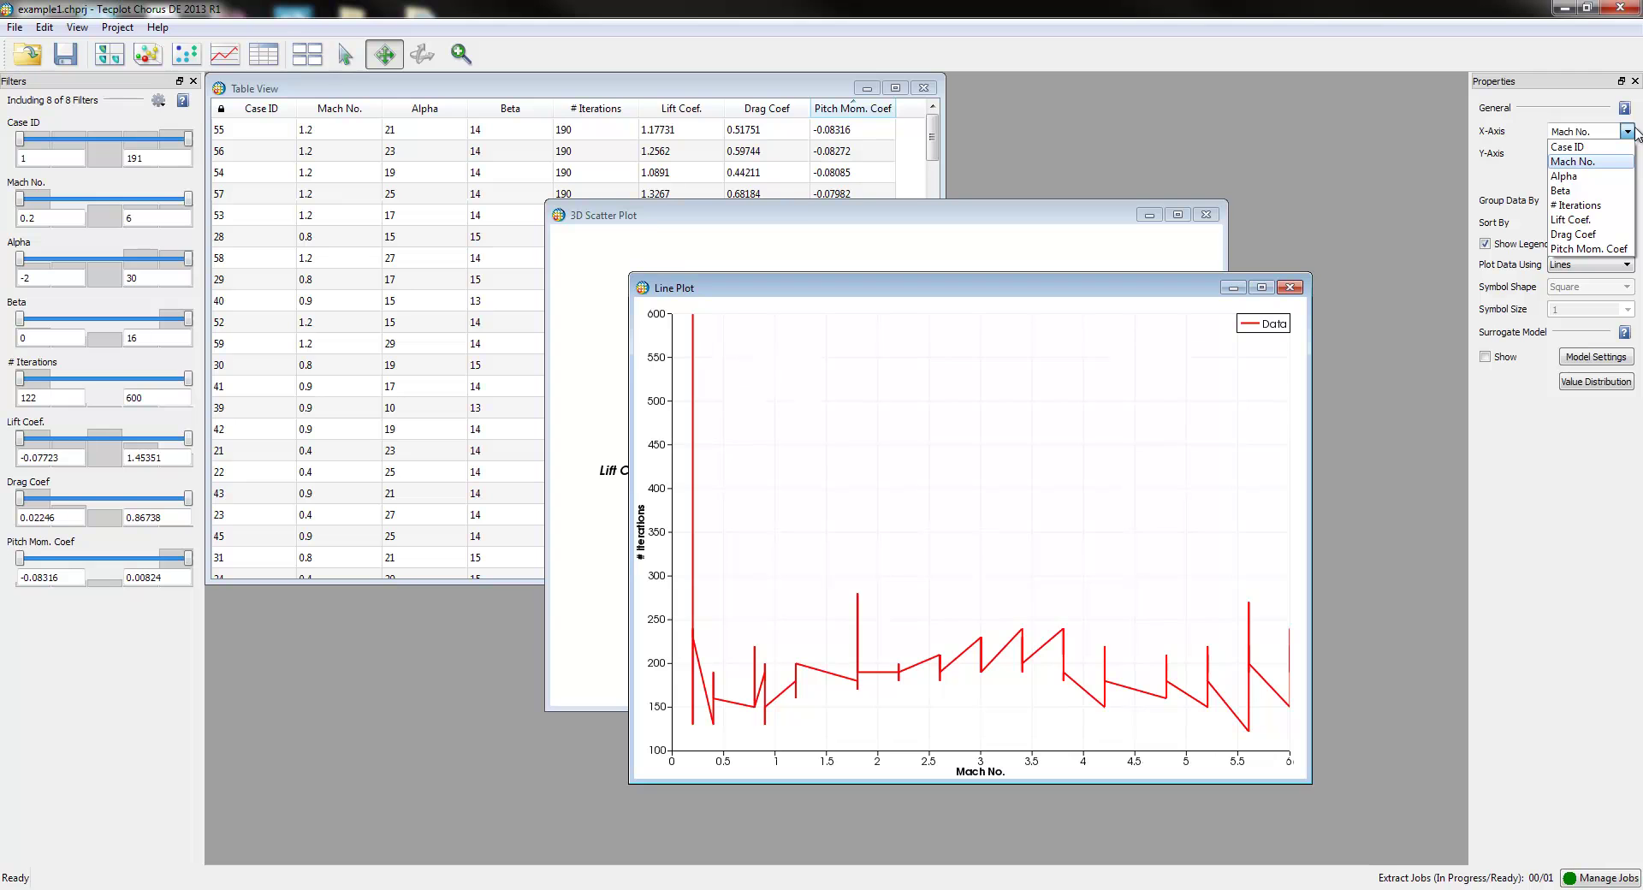
click(1597, 177)
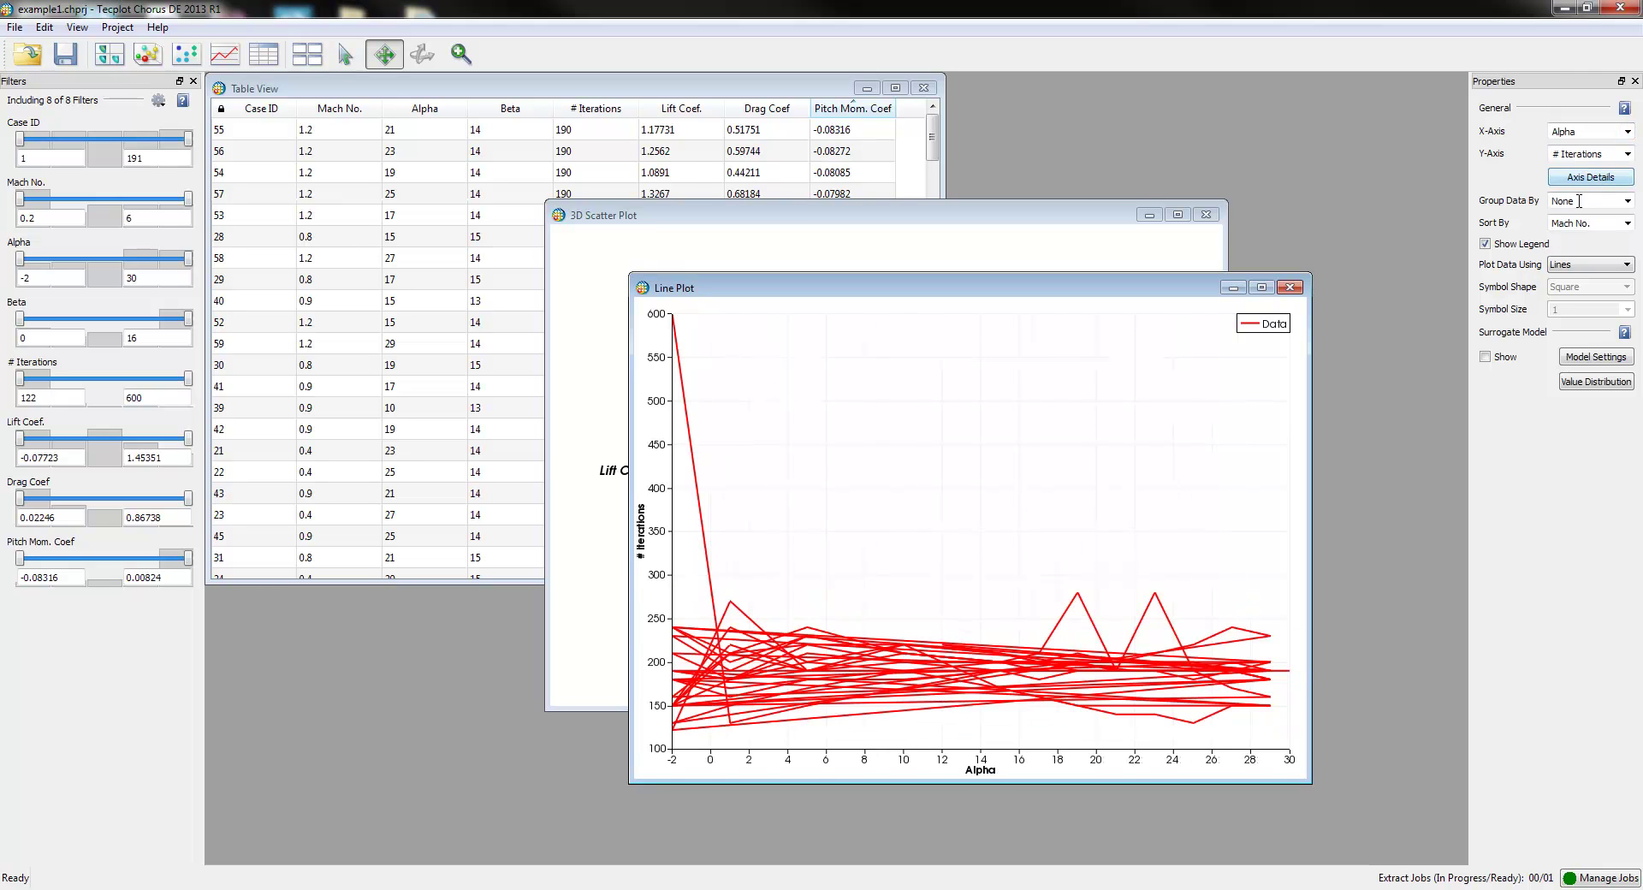
click(1628, 154)
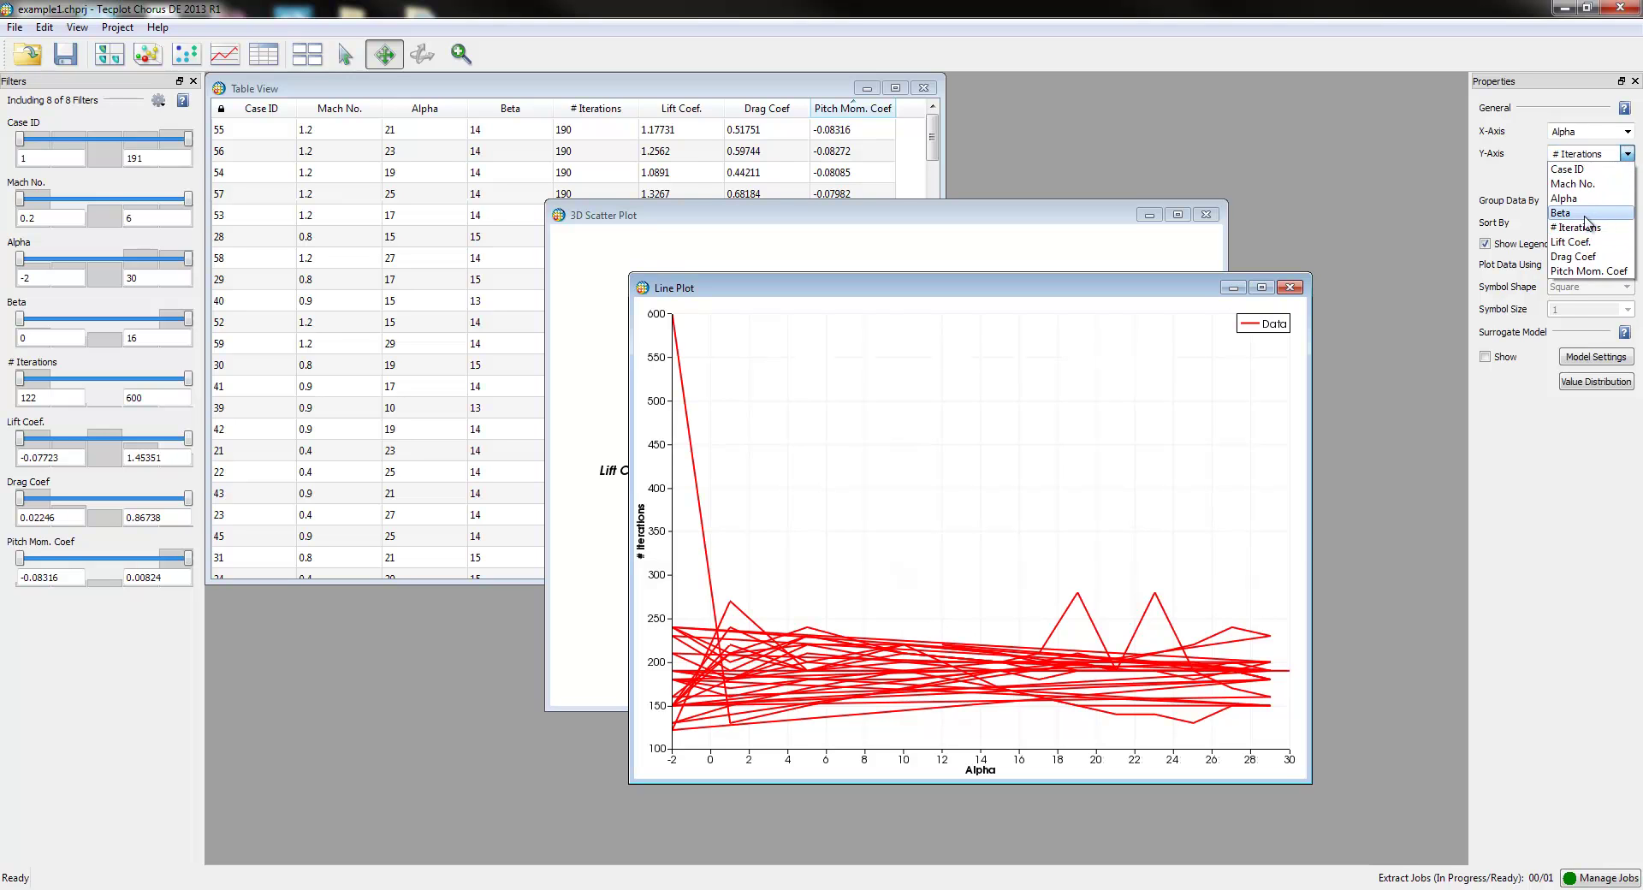
click(1580, 243)
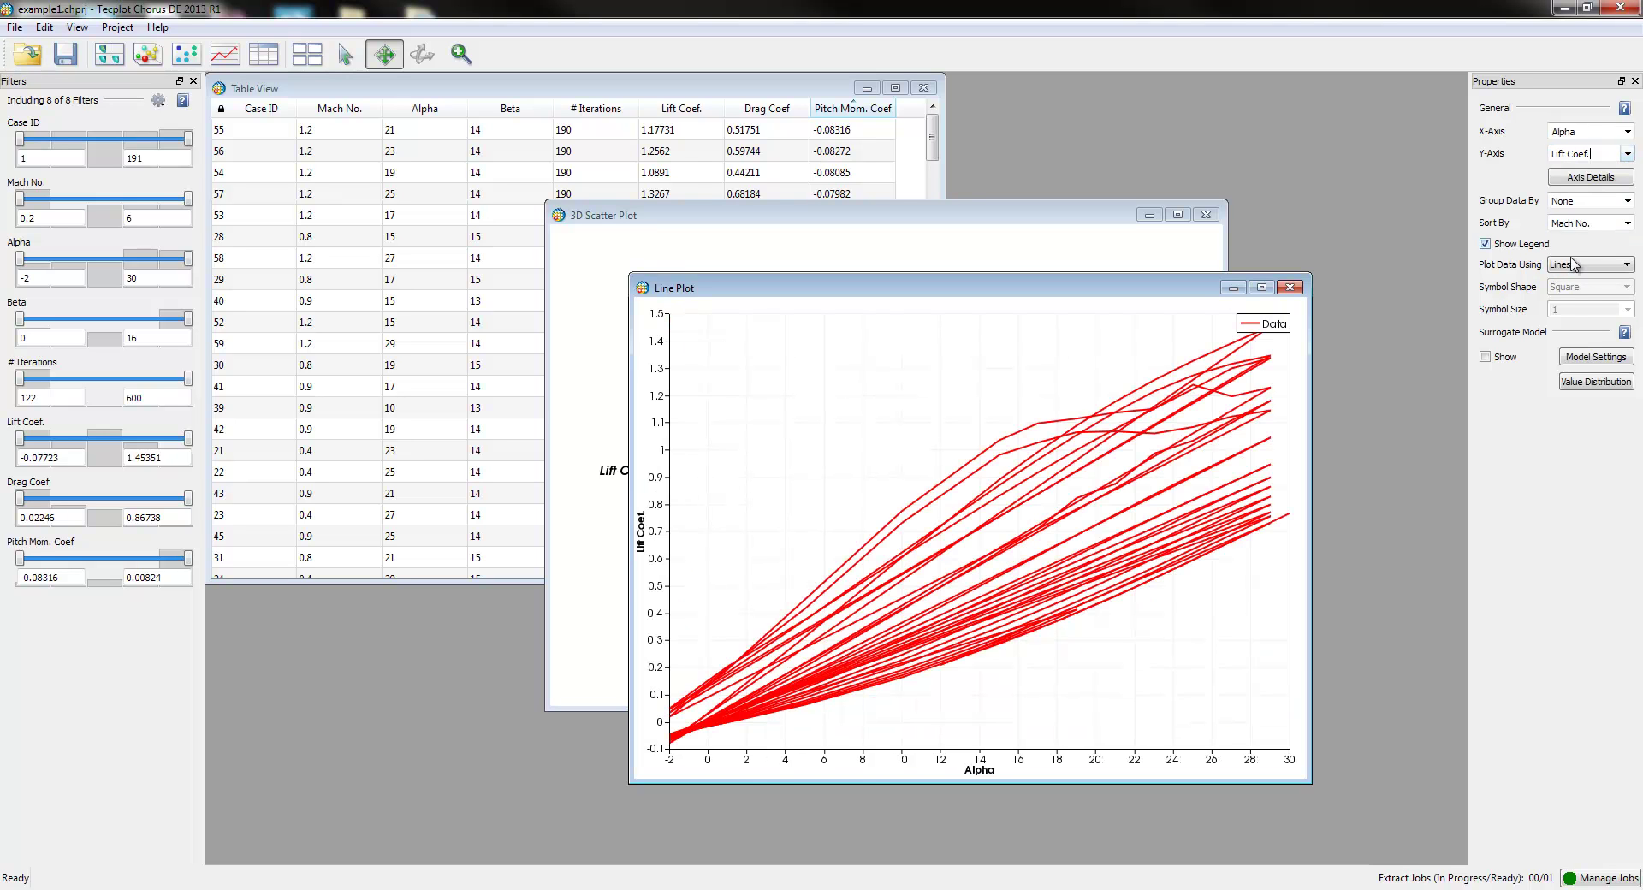
Group the lift curves by Mach No., sort by Alpha, and move the legend lower right.
click(1628, 202)
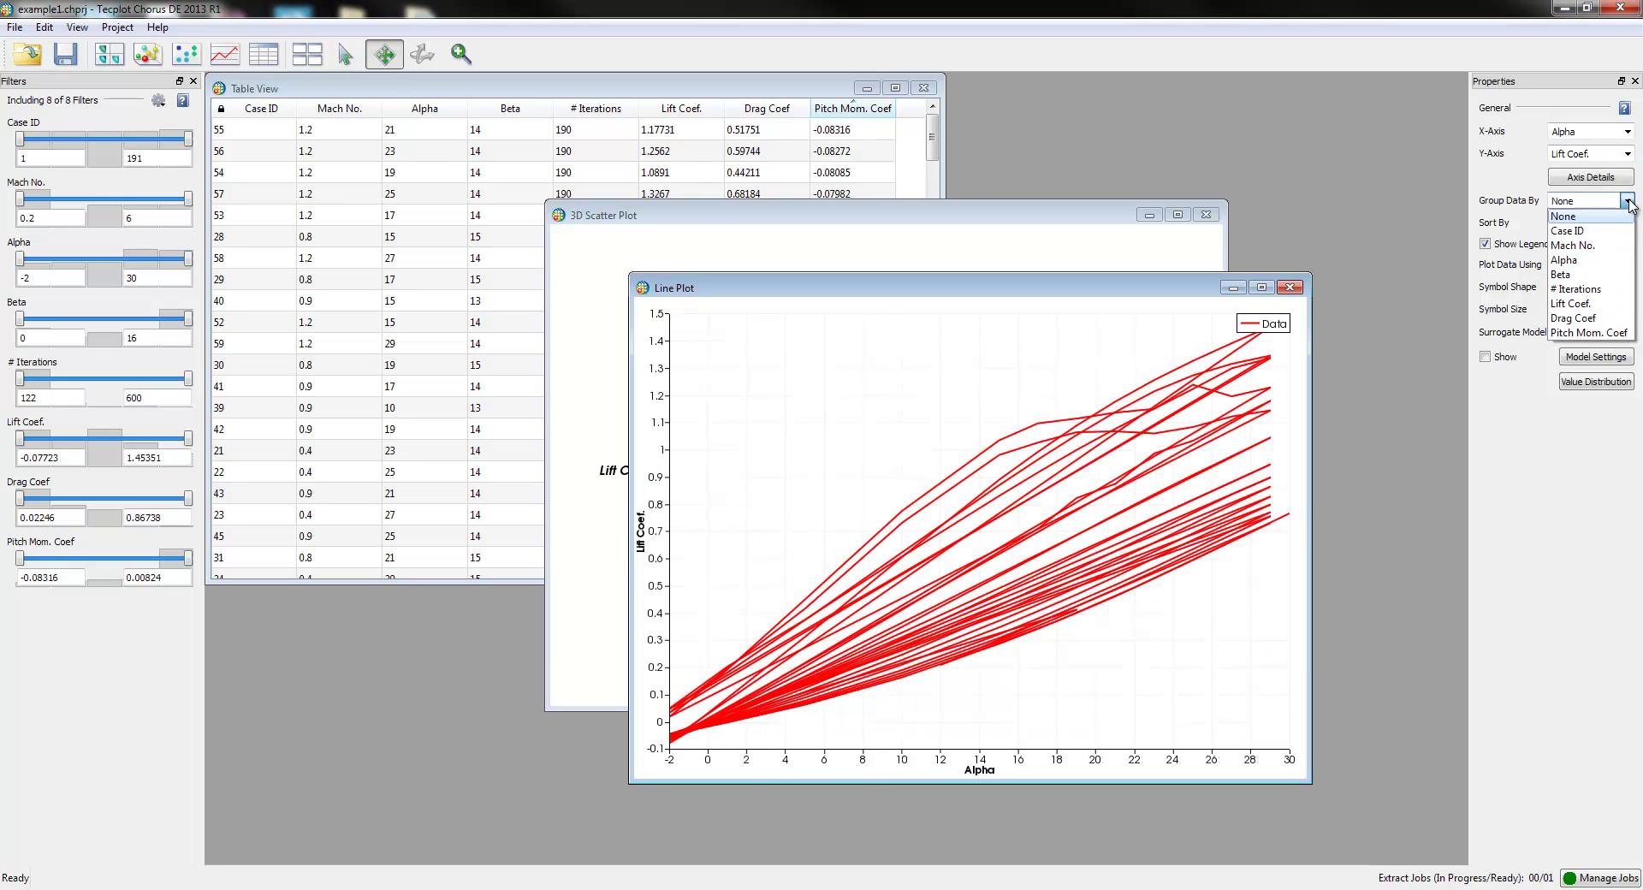
click(1571, 246)
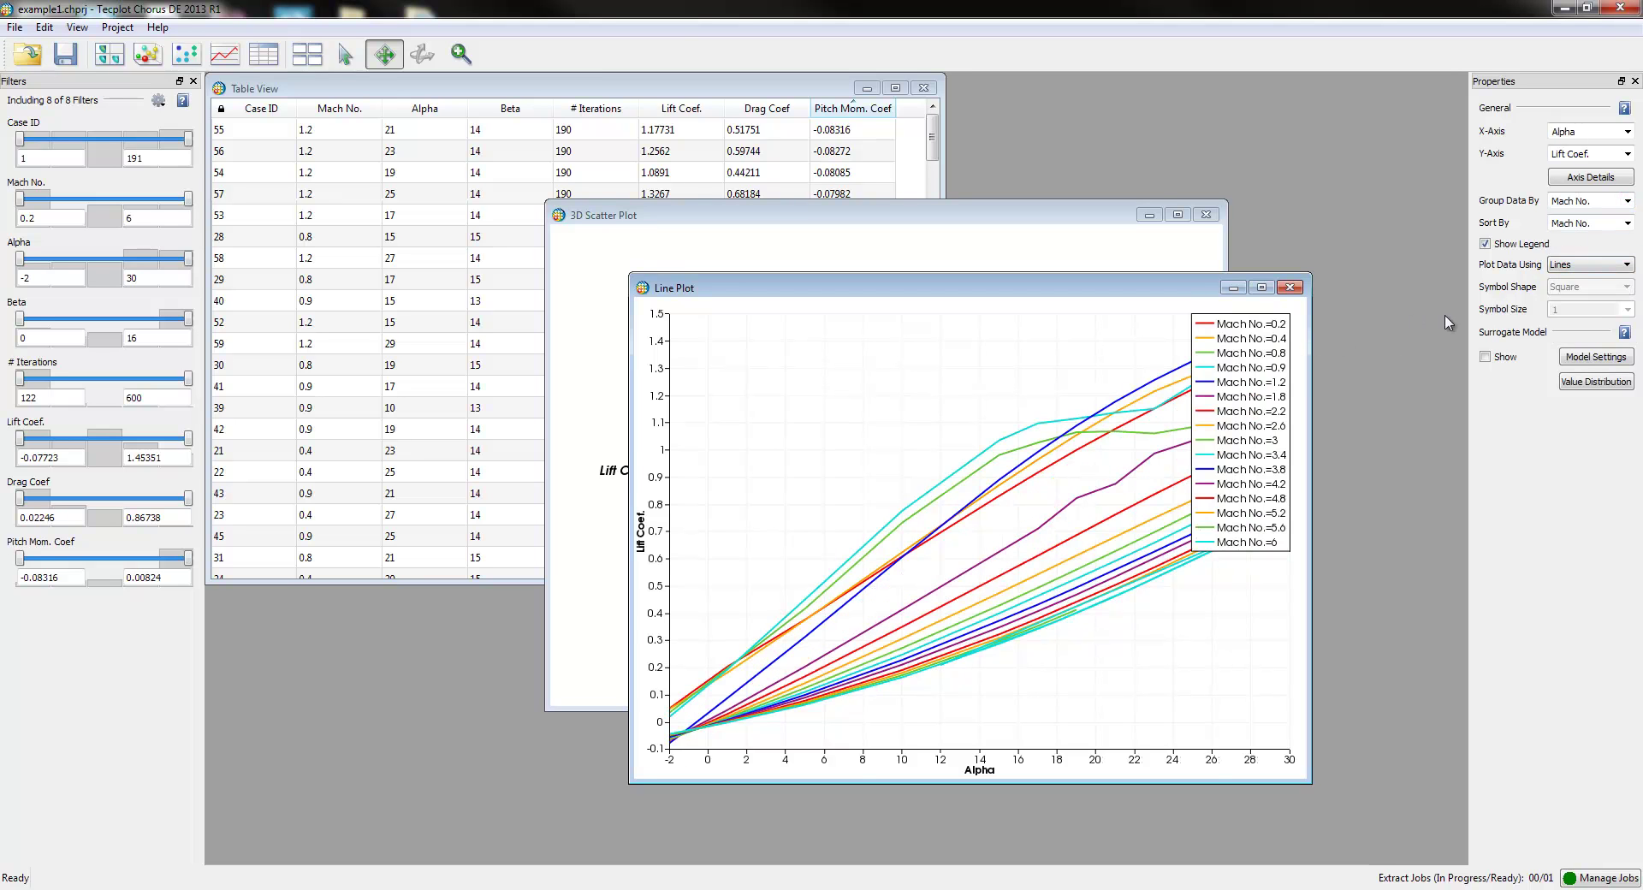
click(1628, 223)
click(1568, 270)
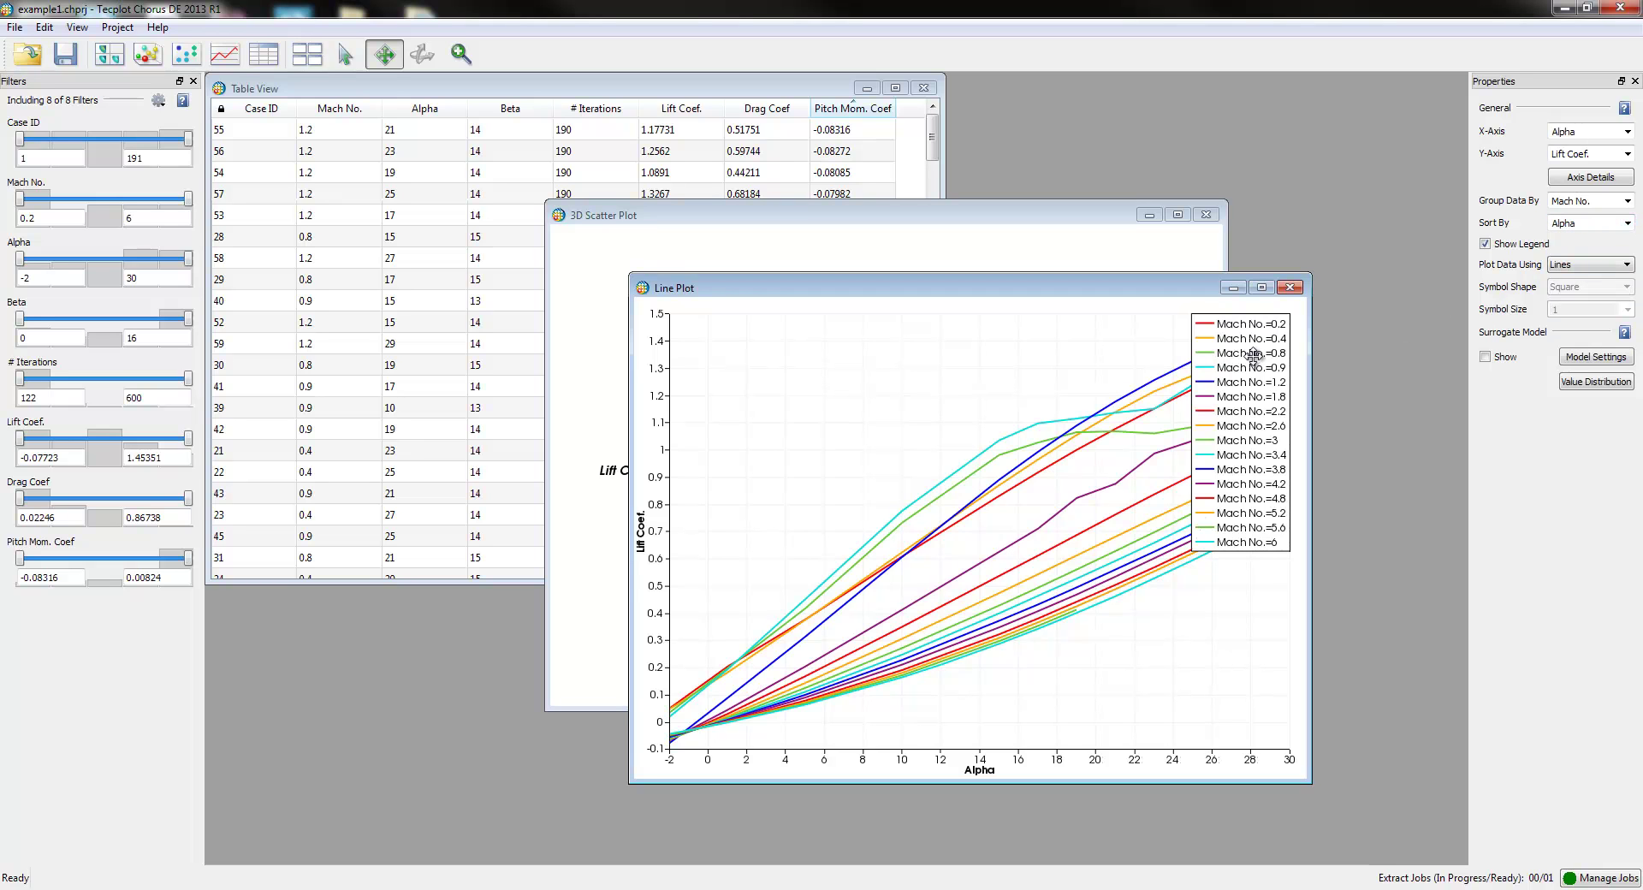
drag(1254, 357, 1252, 545)
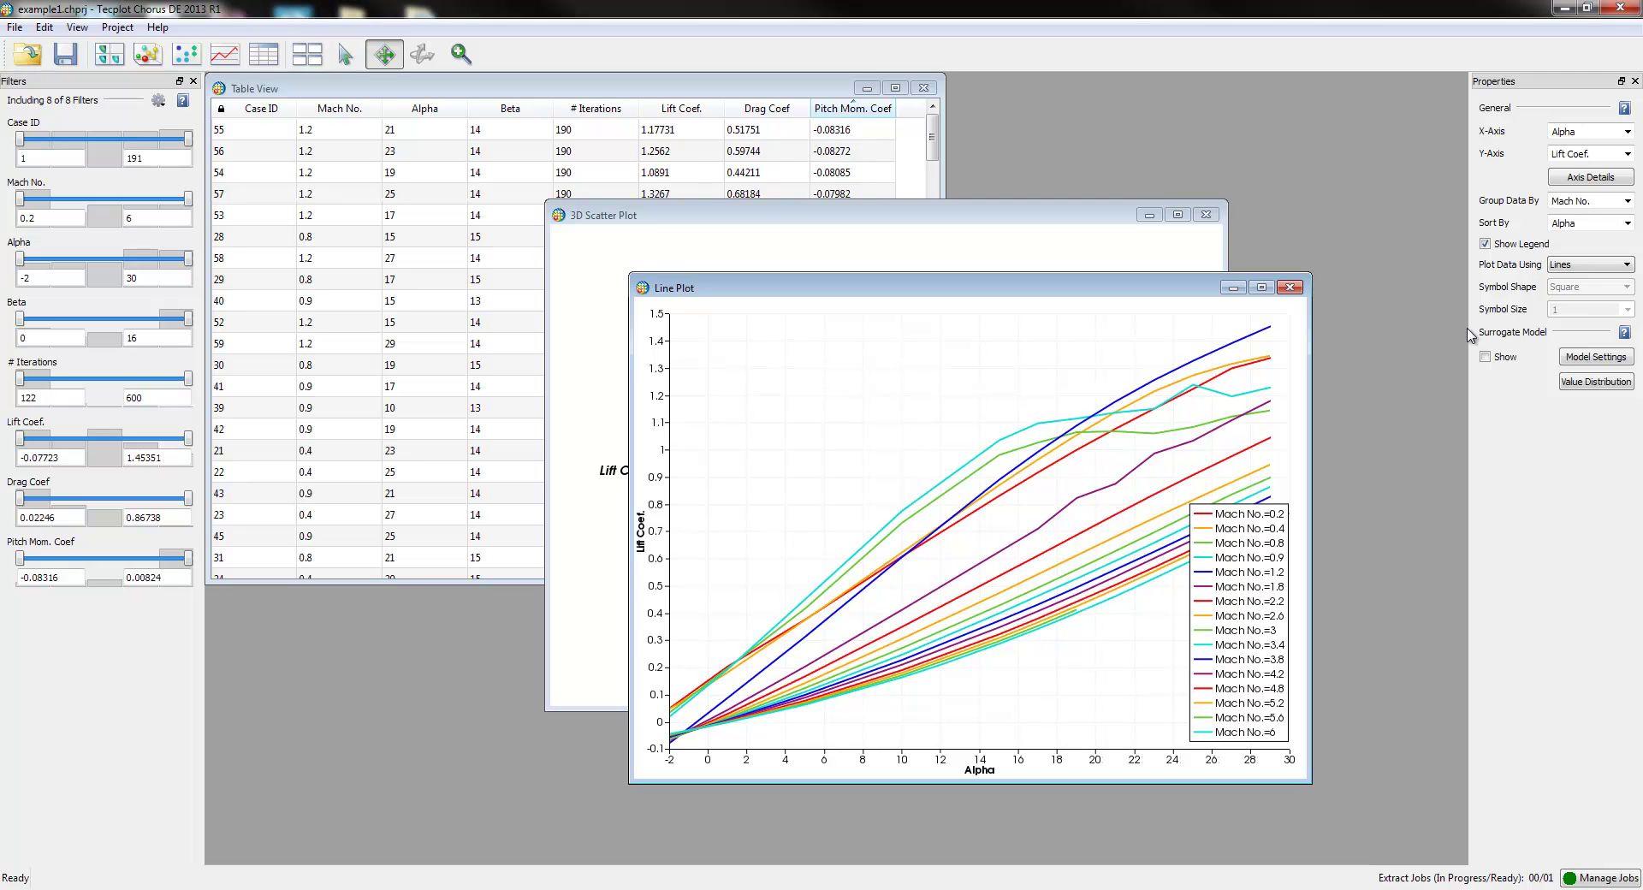
Zoom out, recentre the lift curves, and place the Mach legend at upper right.
scroll(993, 475, down, 2)
drag(992, 475, 897, 534)
drag(1227, 603, 1192, 456)
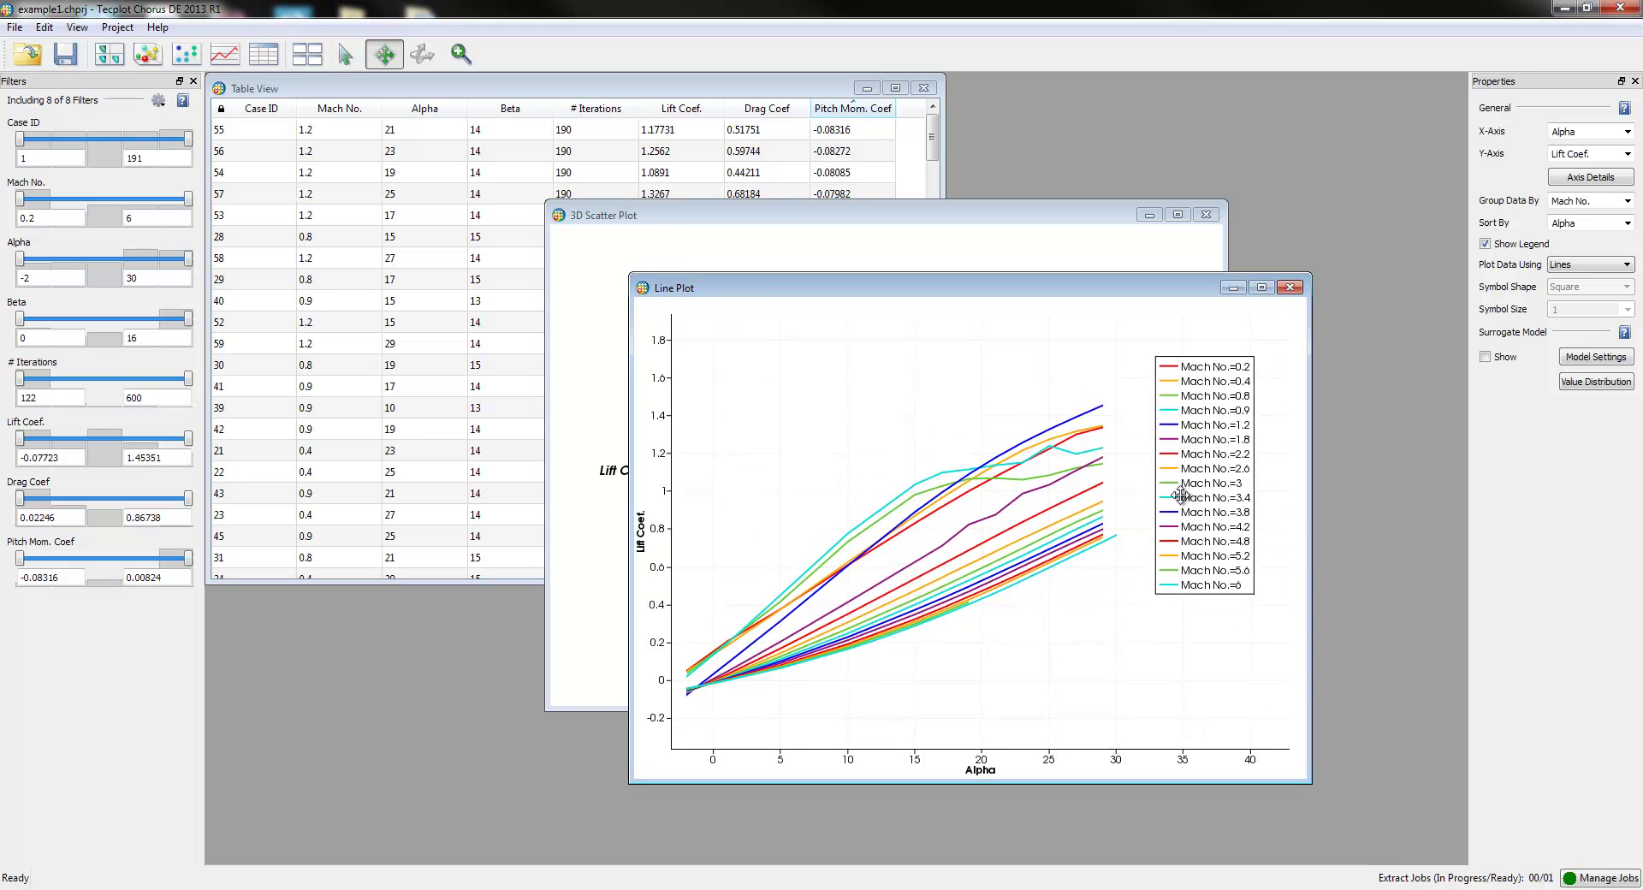
Create a second line plot of Drag Coef versus Alpha.
click(224, 54)
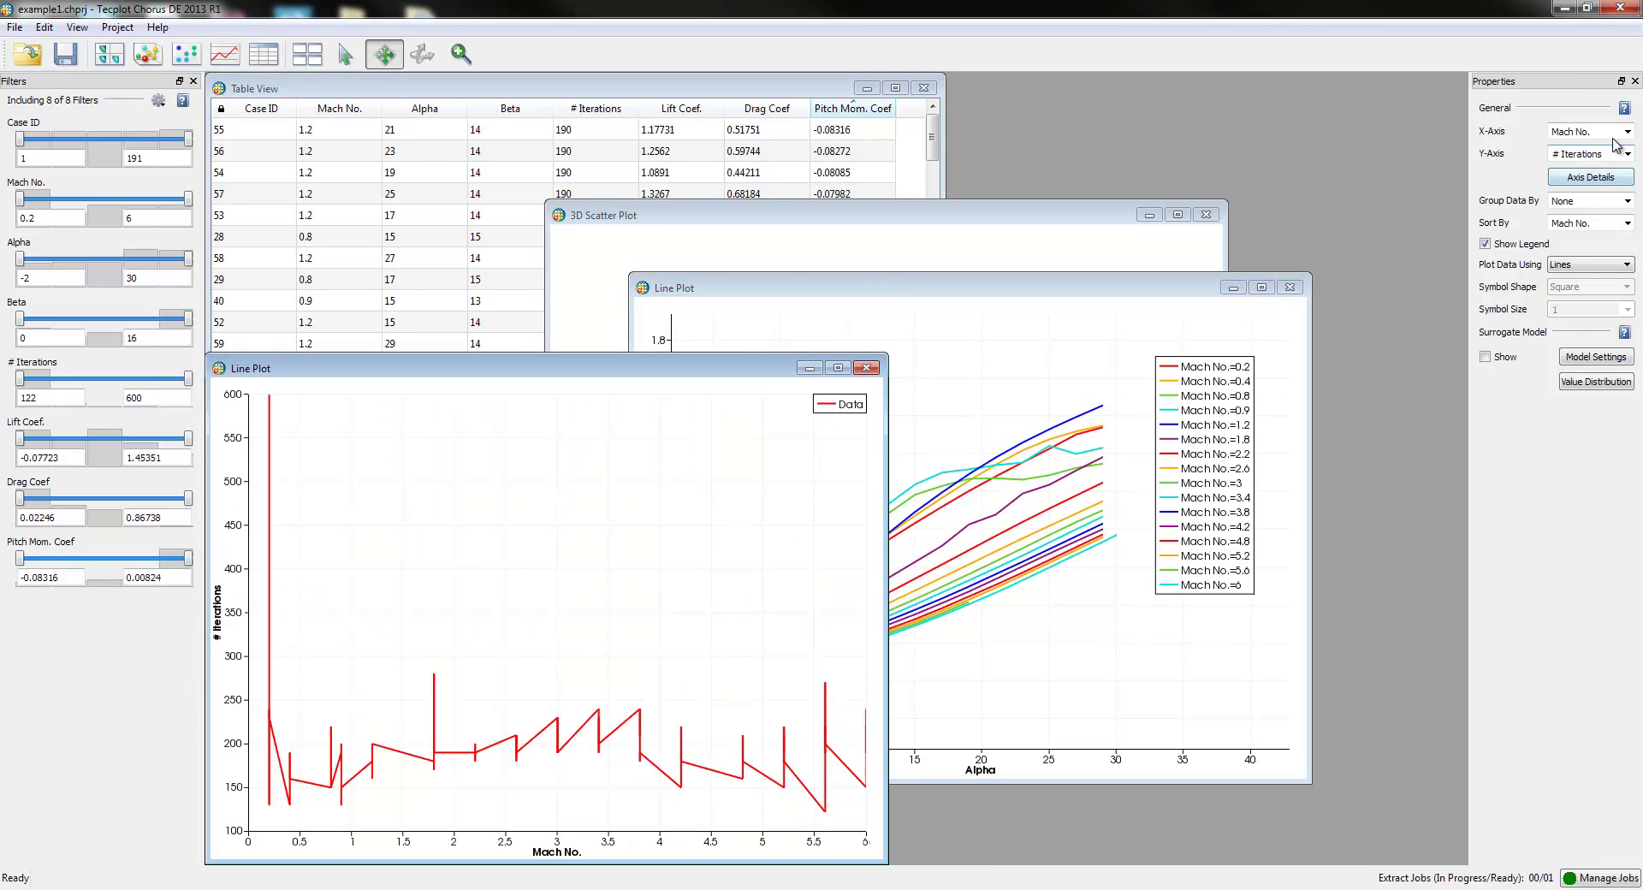
click(1625, 132)
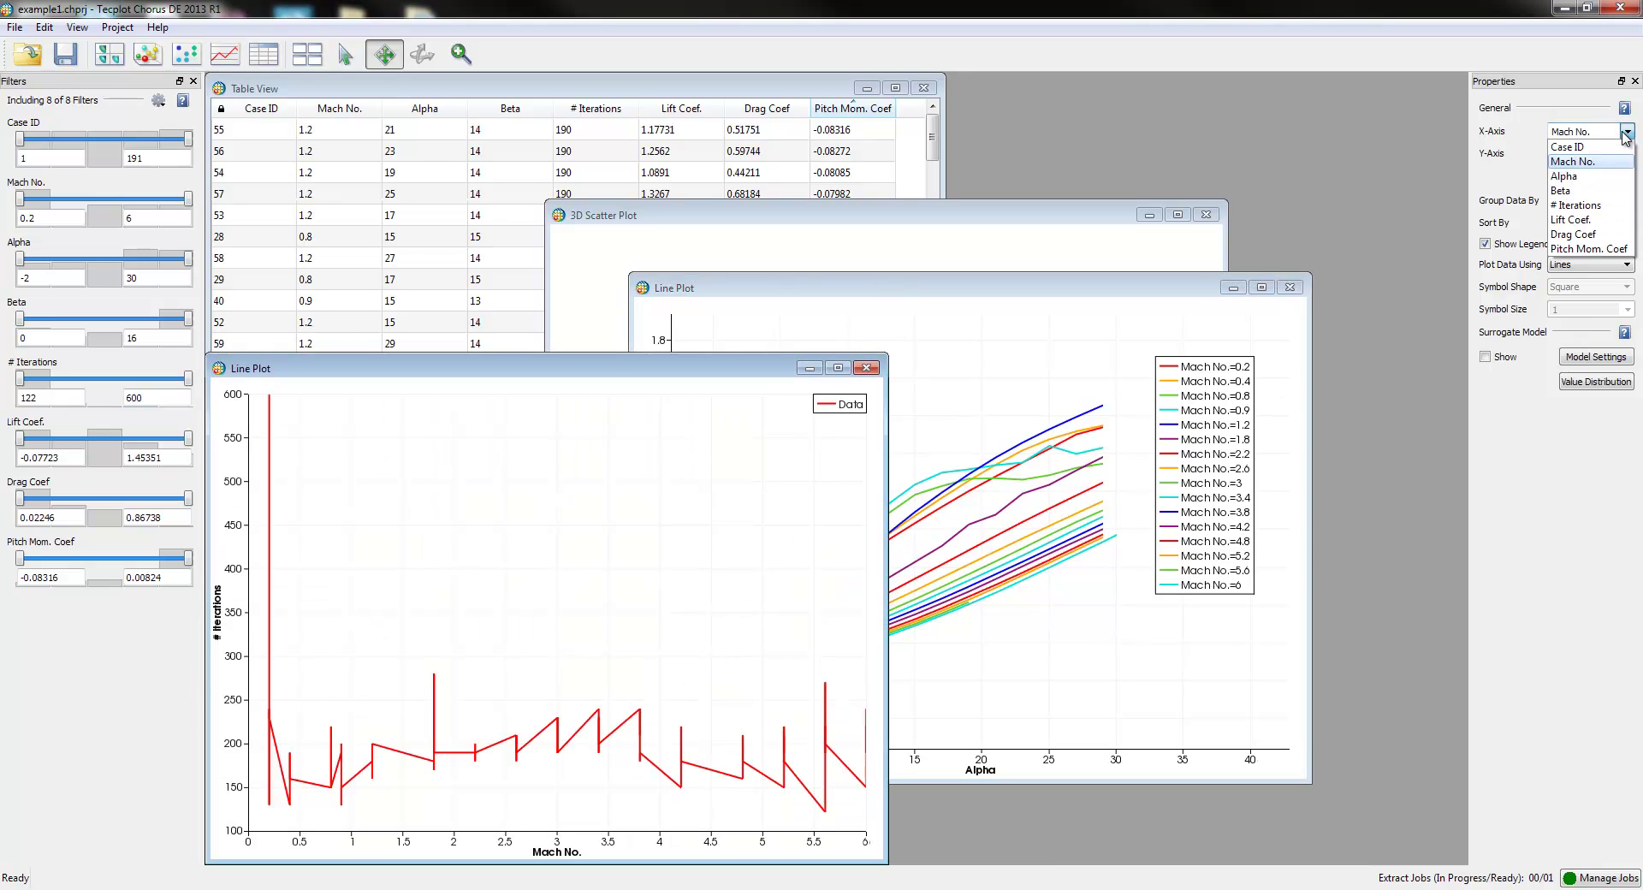
click(1591, 175)
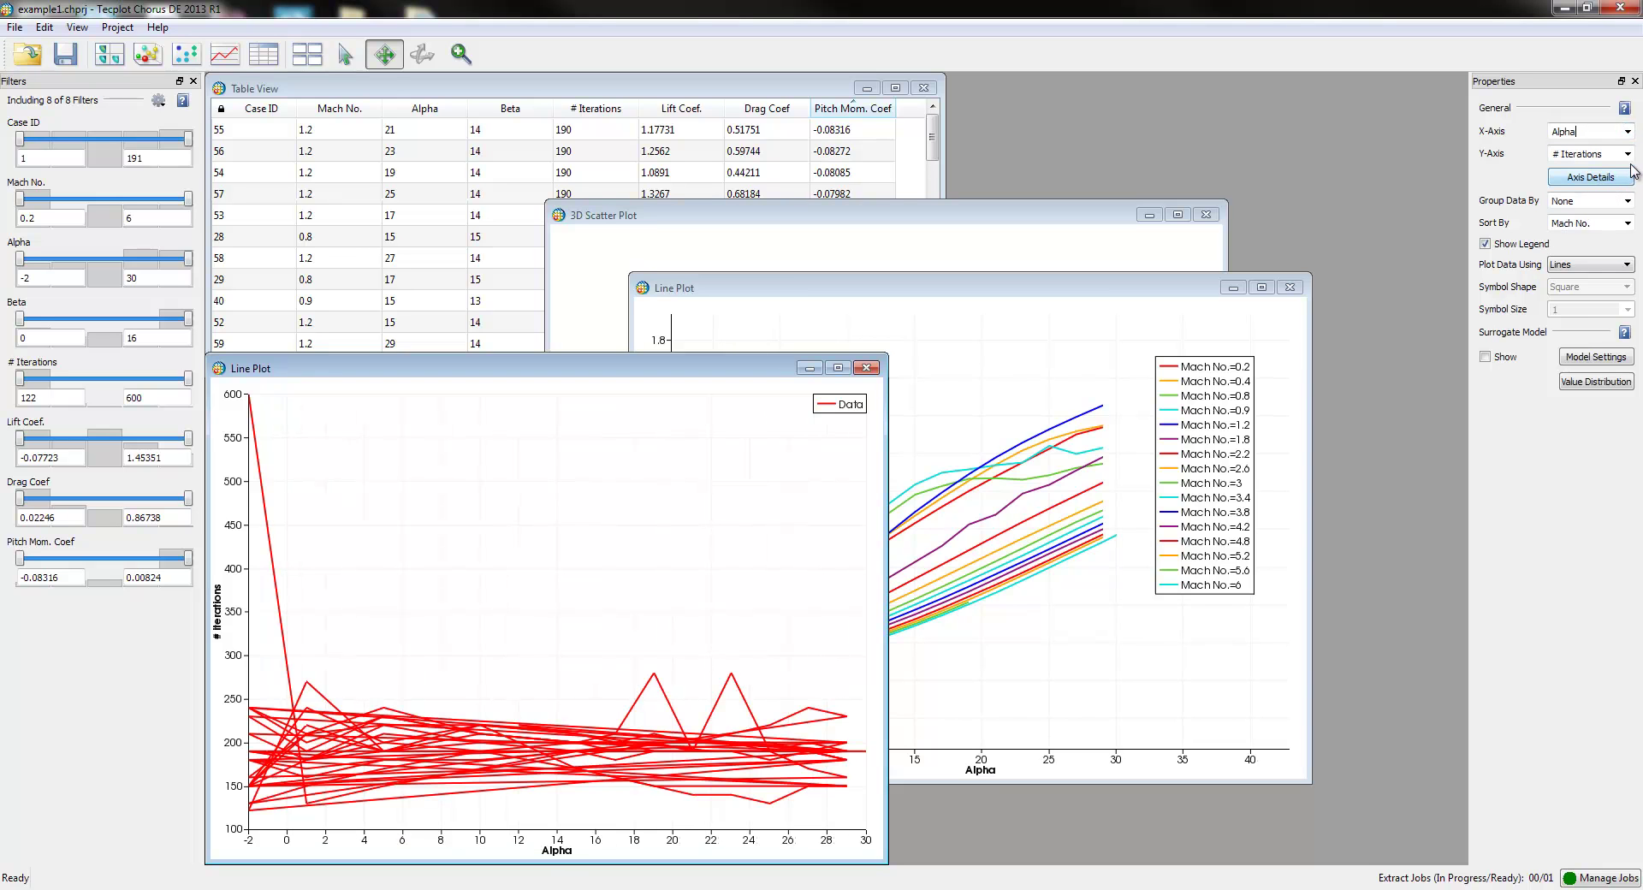
click(1627, 154)
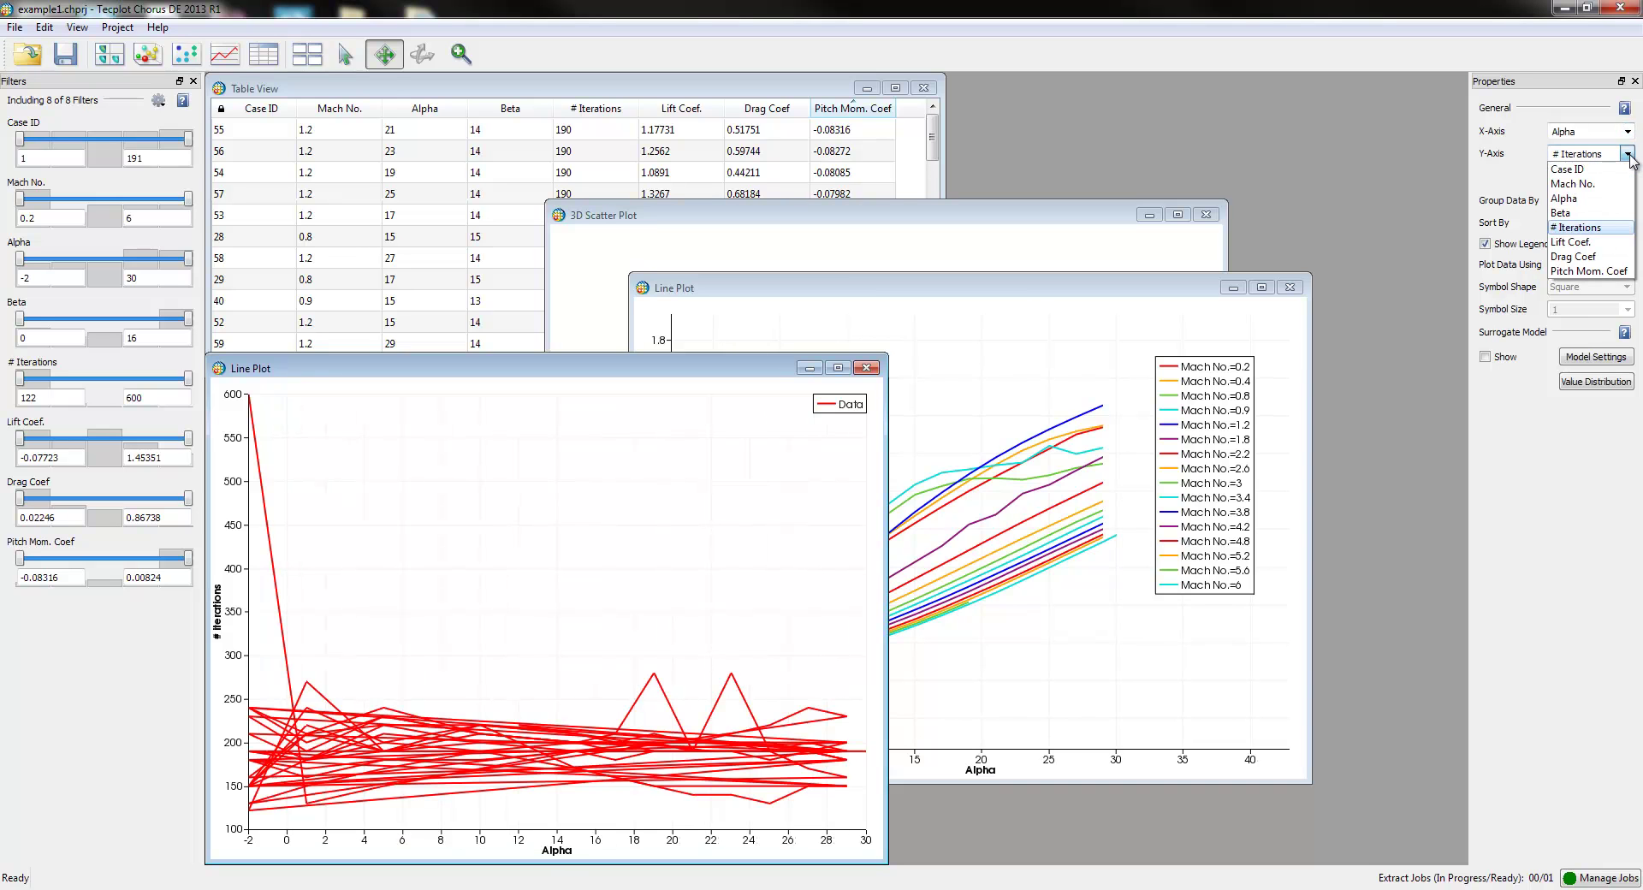
click(1587, 257)
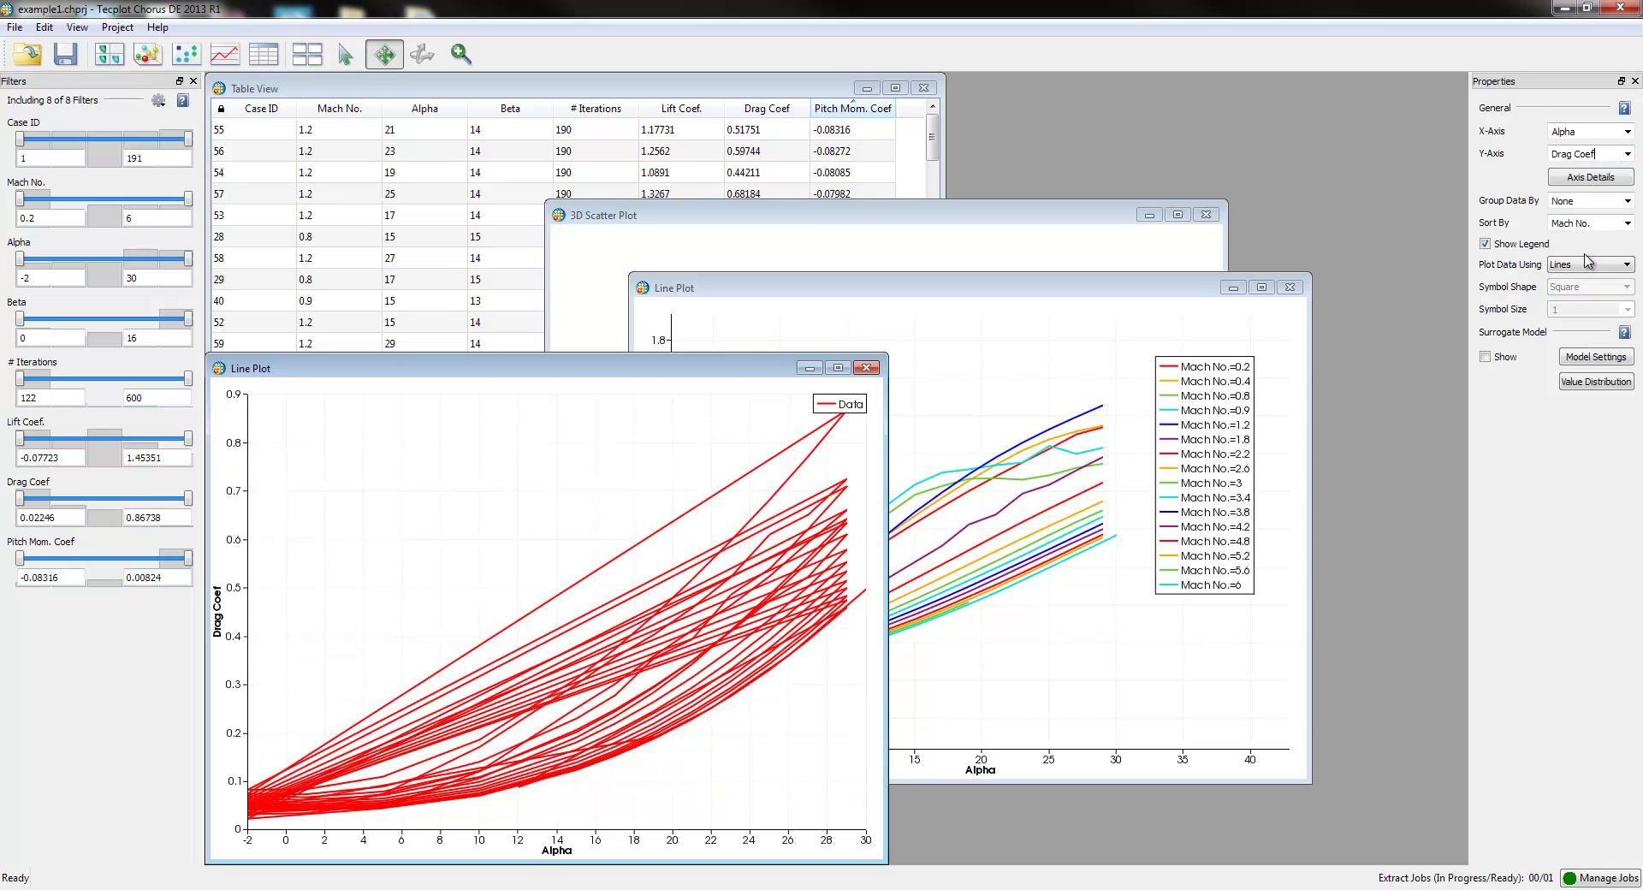
Group the drag curves by Mach No., sort by Alpha, and move the legend to upper left.
click(1626, 200)
click(1575, 246)
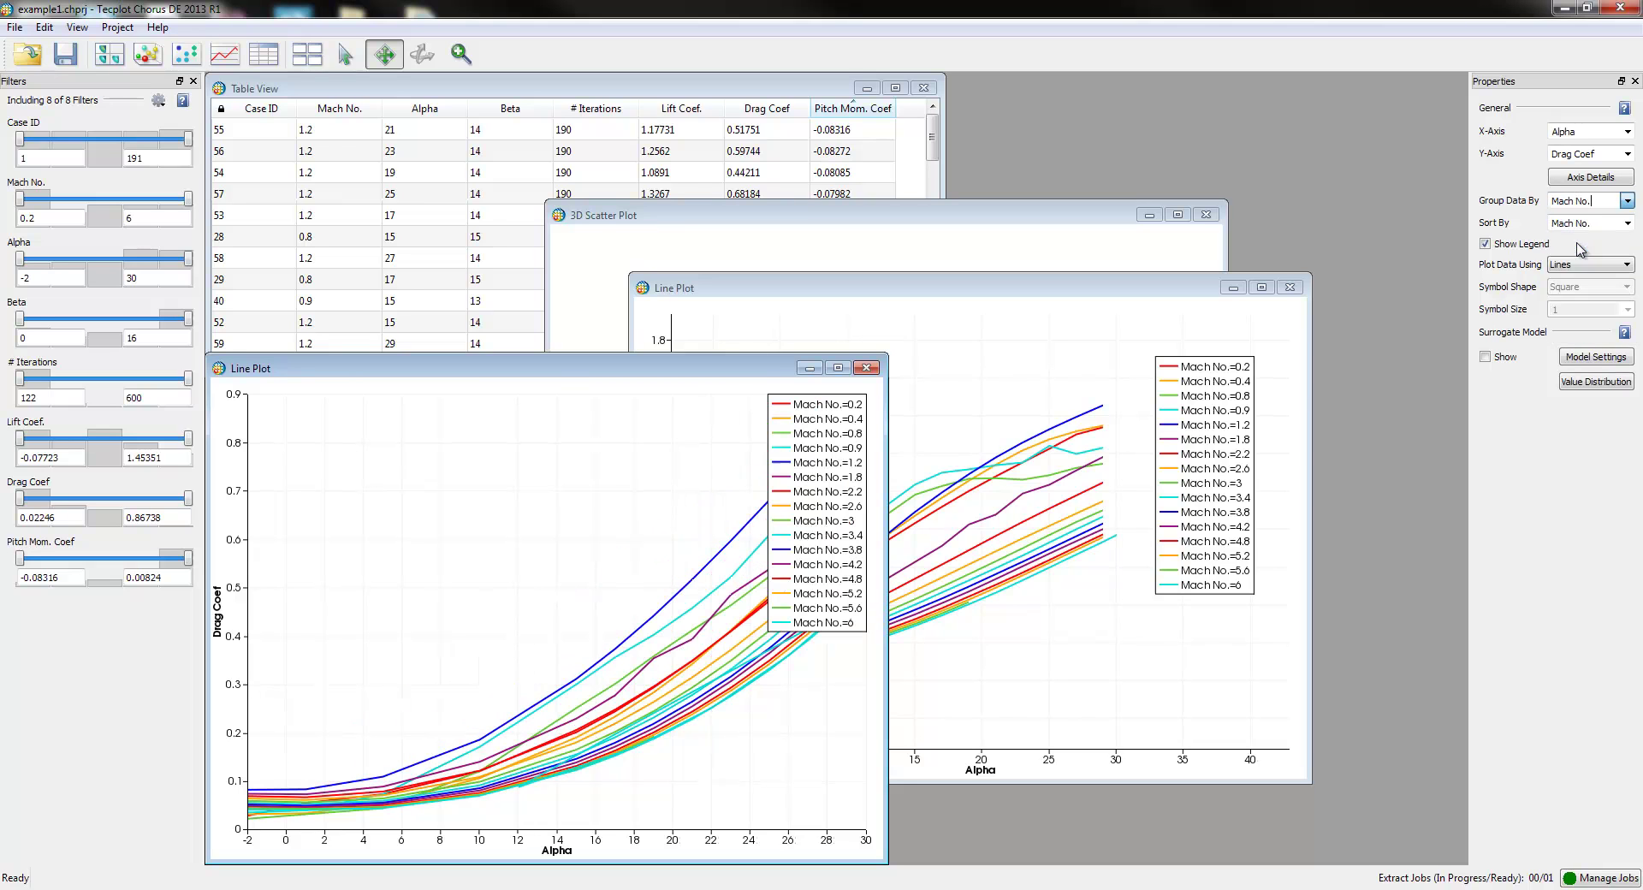
click(1625, 223)
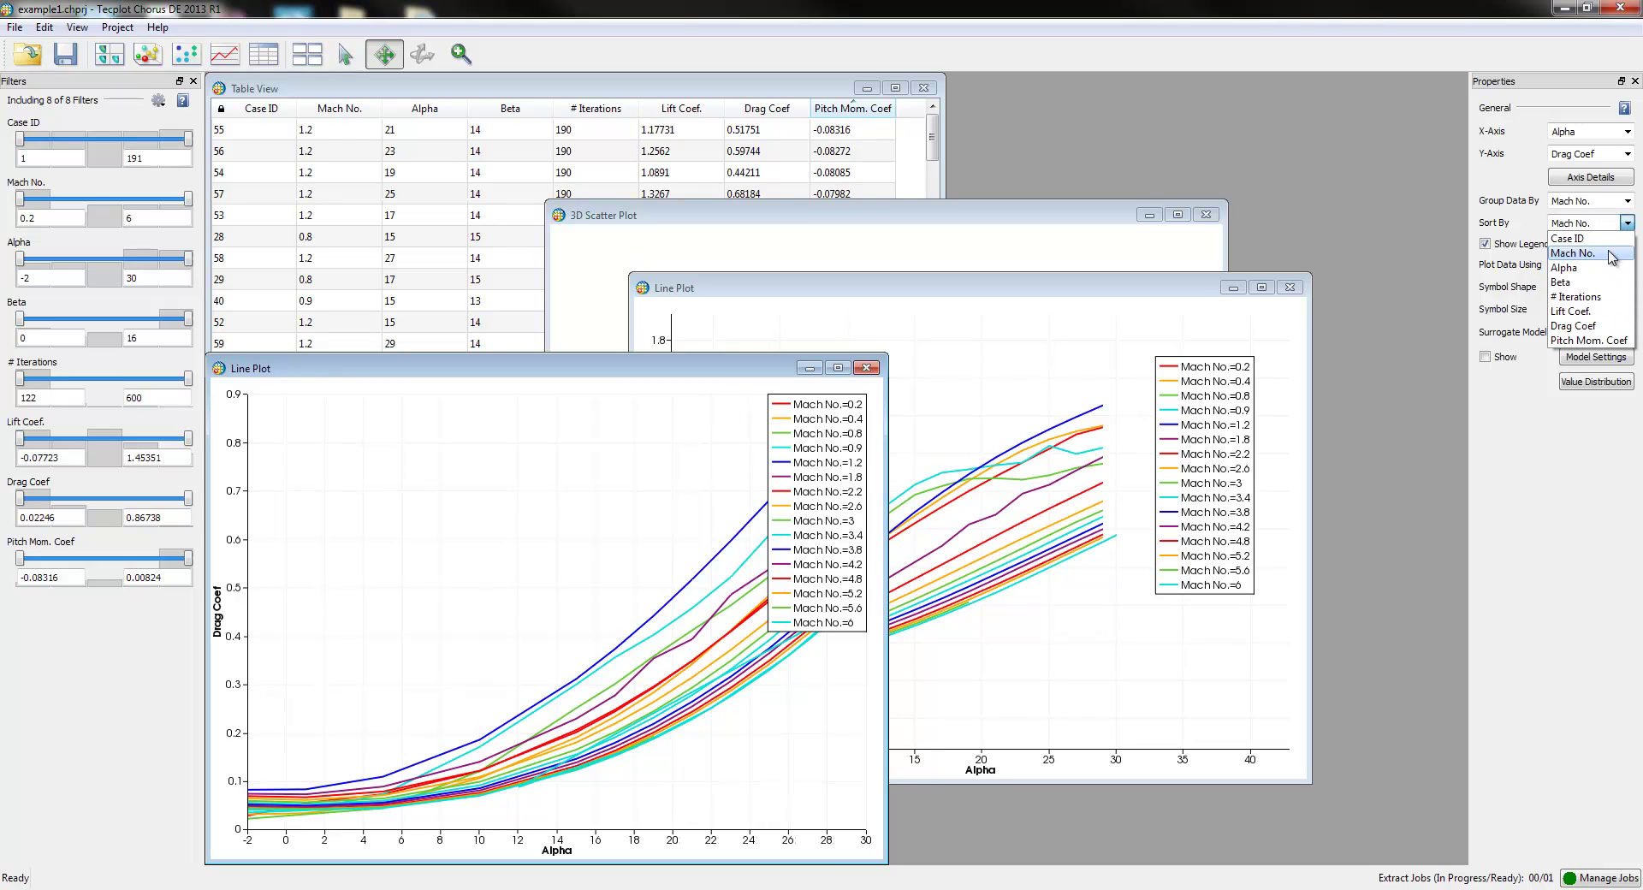
click(1586, 267)
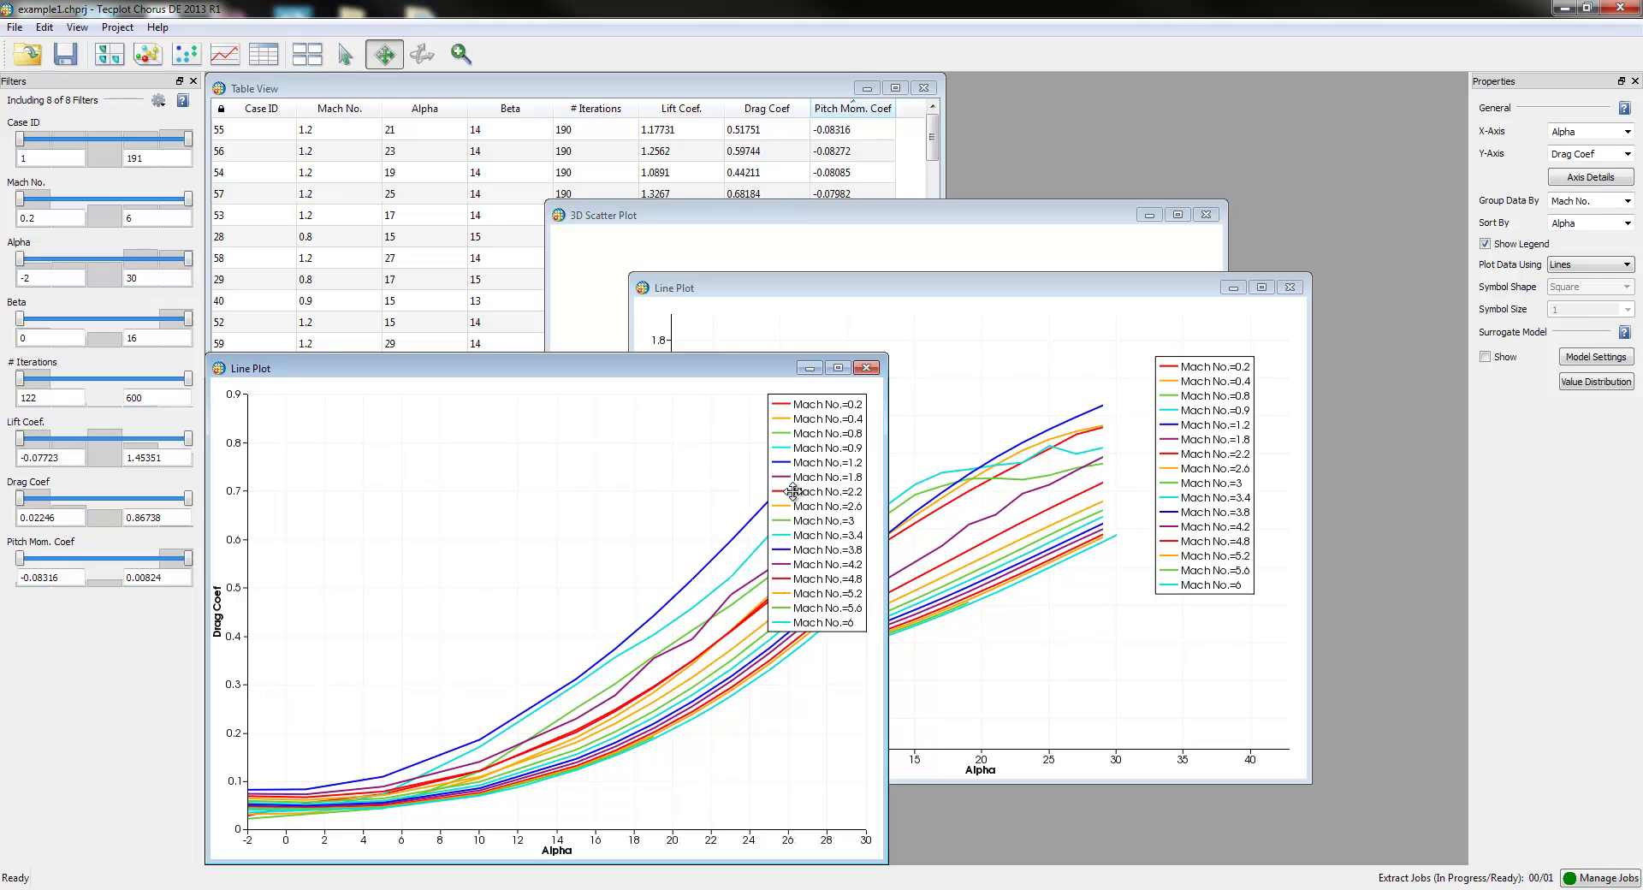
drag(787, 492, 341, 499)
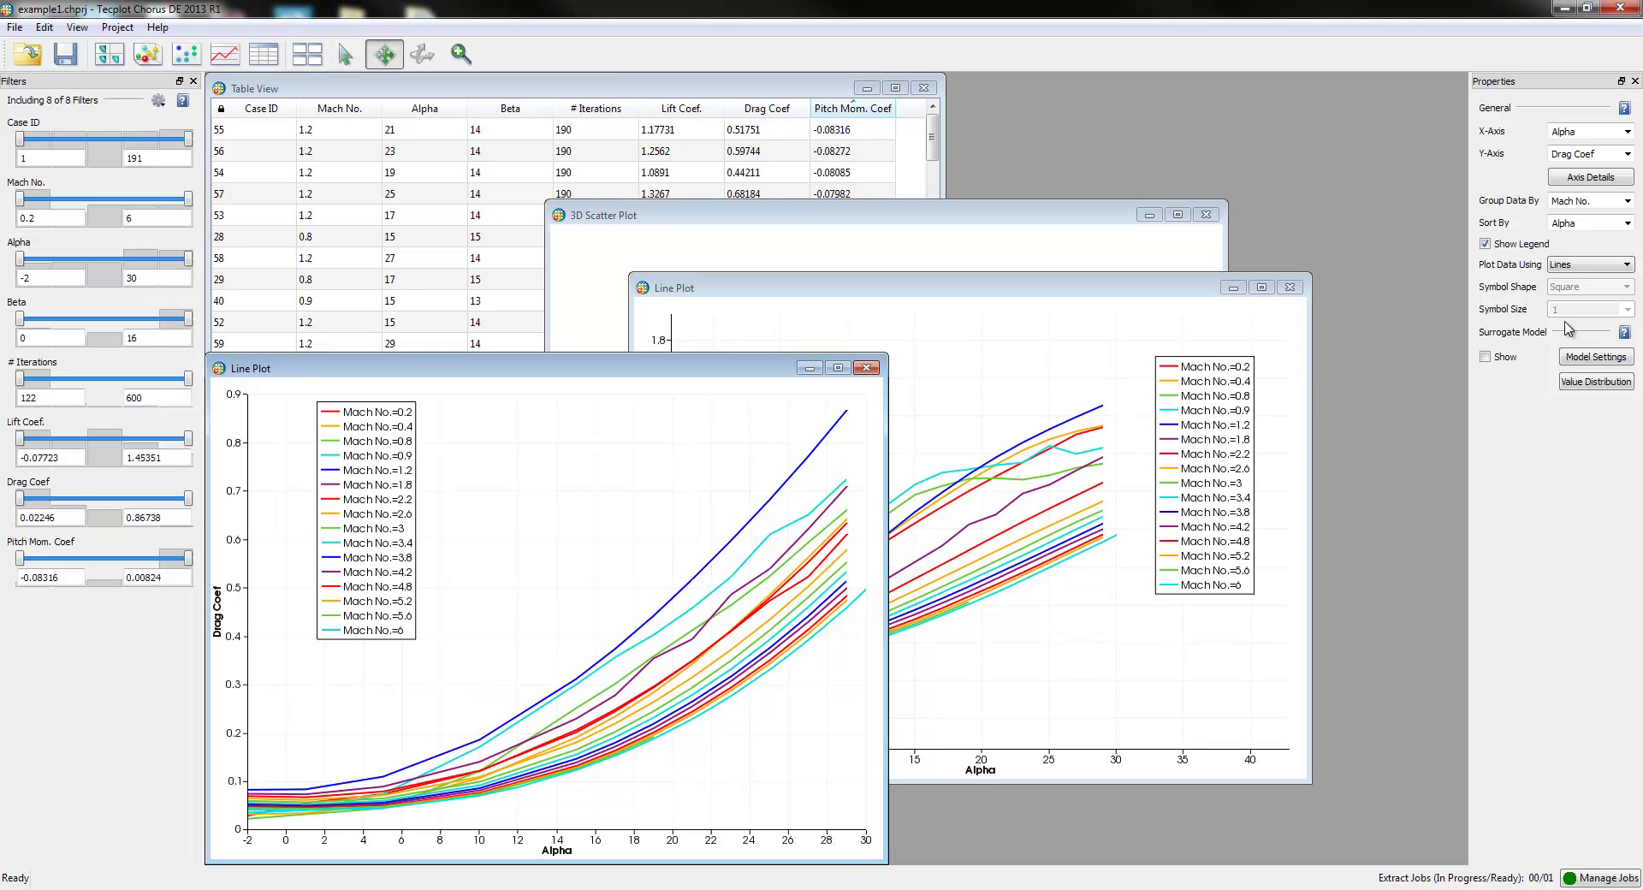
Create a third line plot of Pitch Mom. Coef versus Alpha.
click(225, 54)
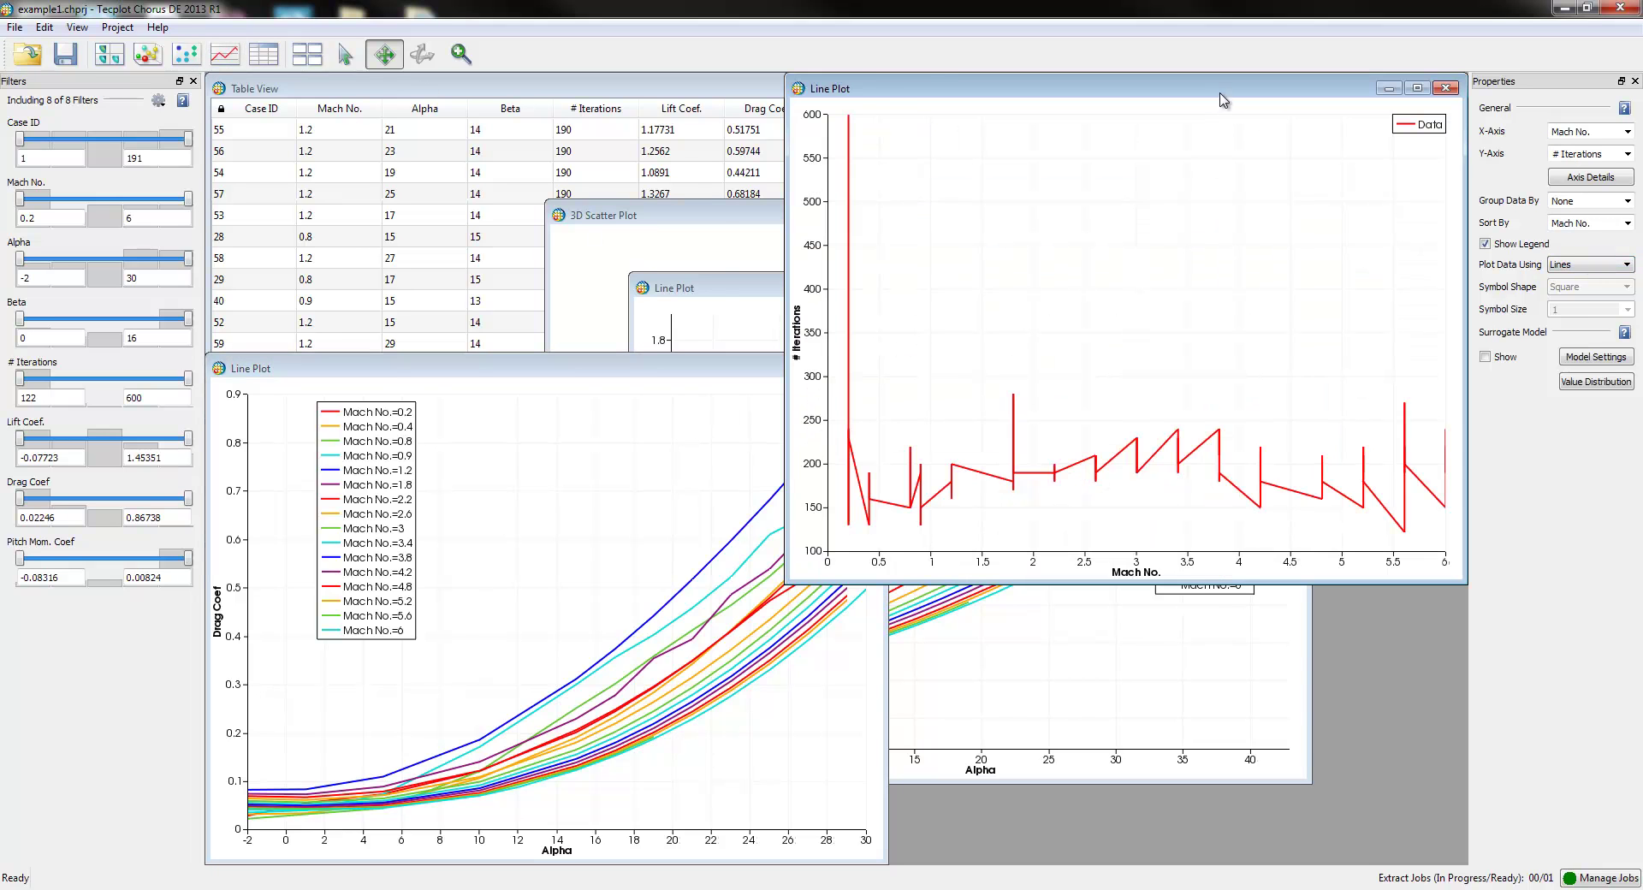
drag(1224, 89, 1181, 216)
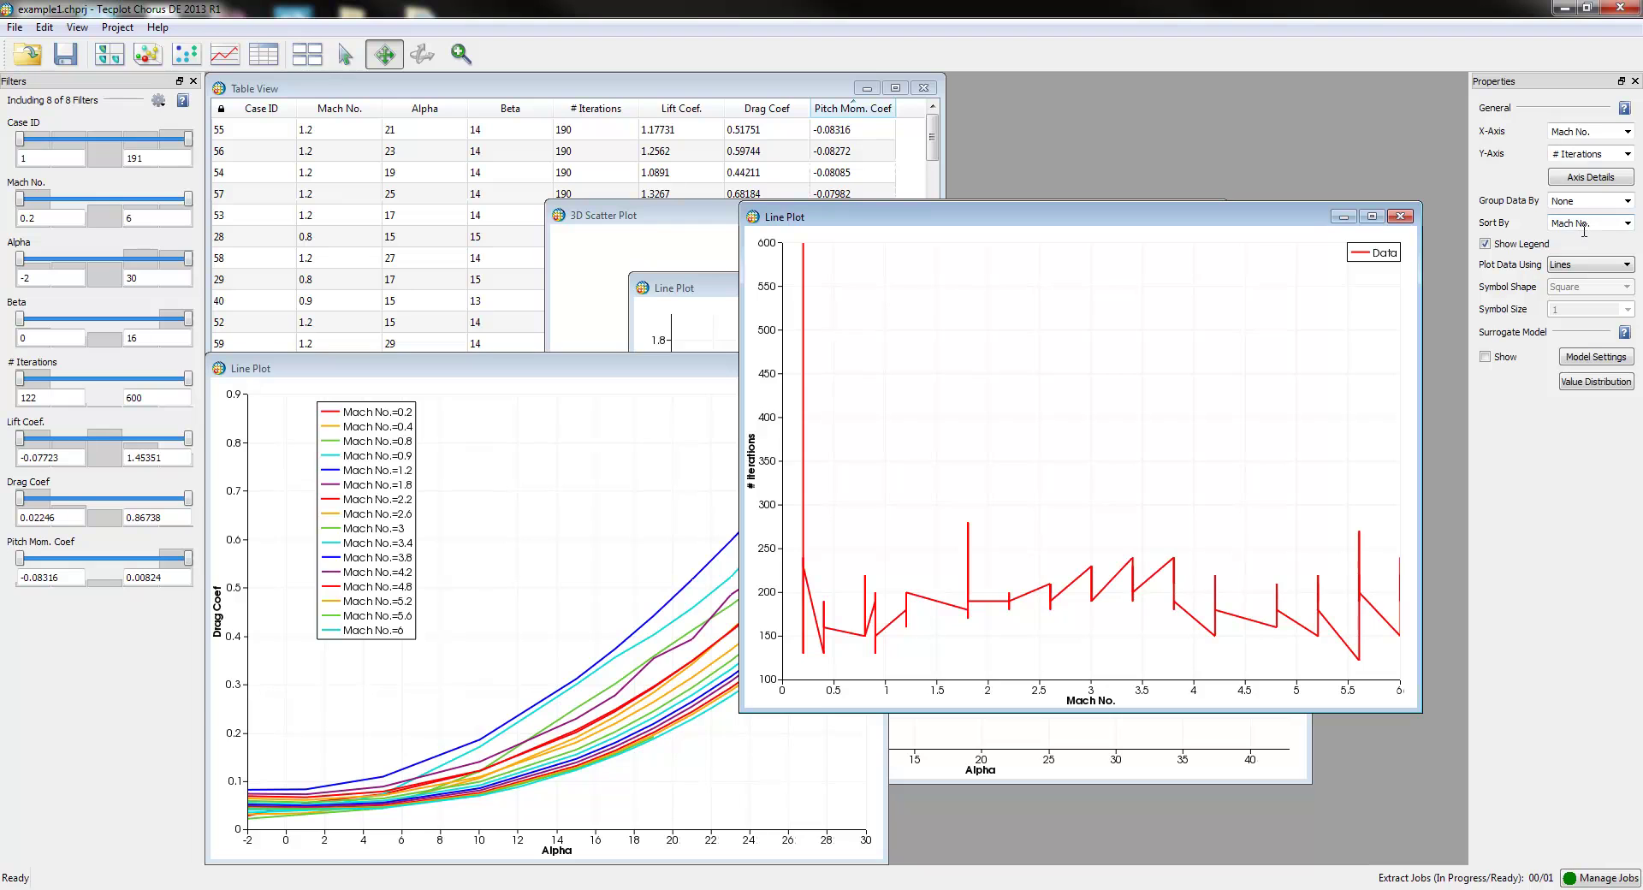
click(1628, 133)
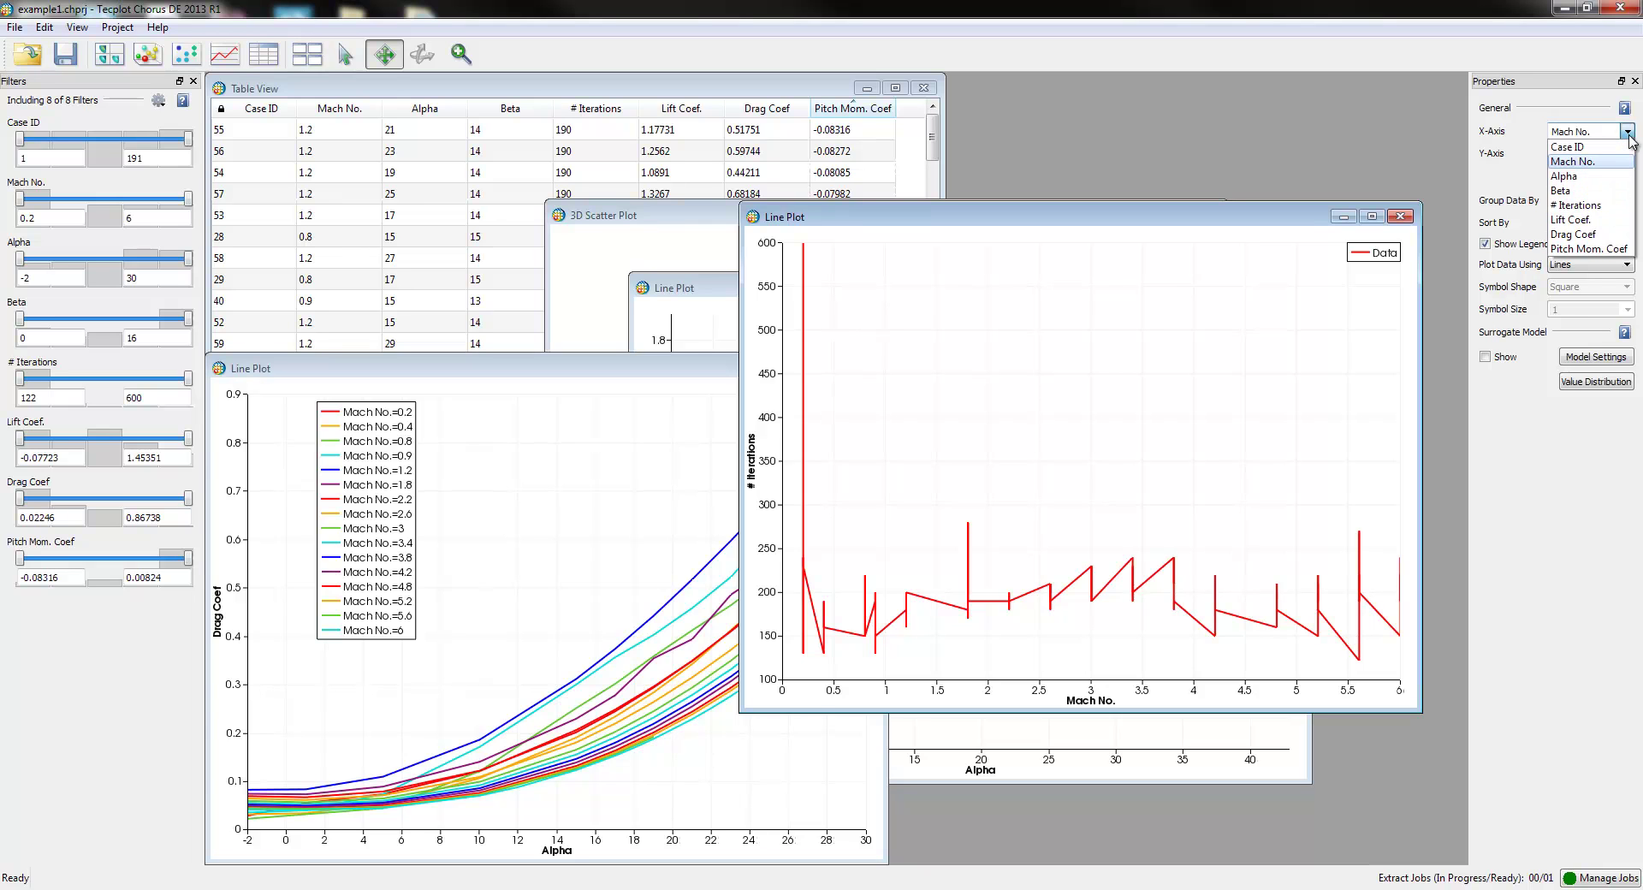
click(1605, 175)
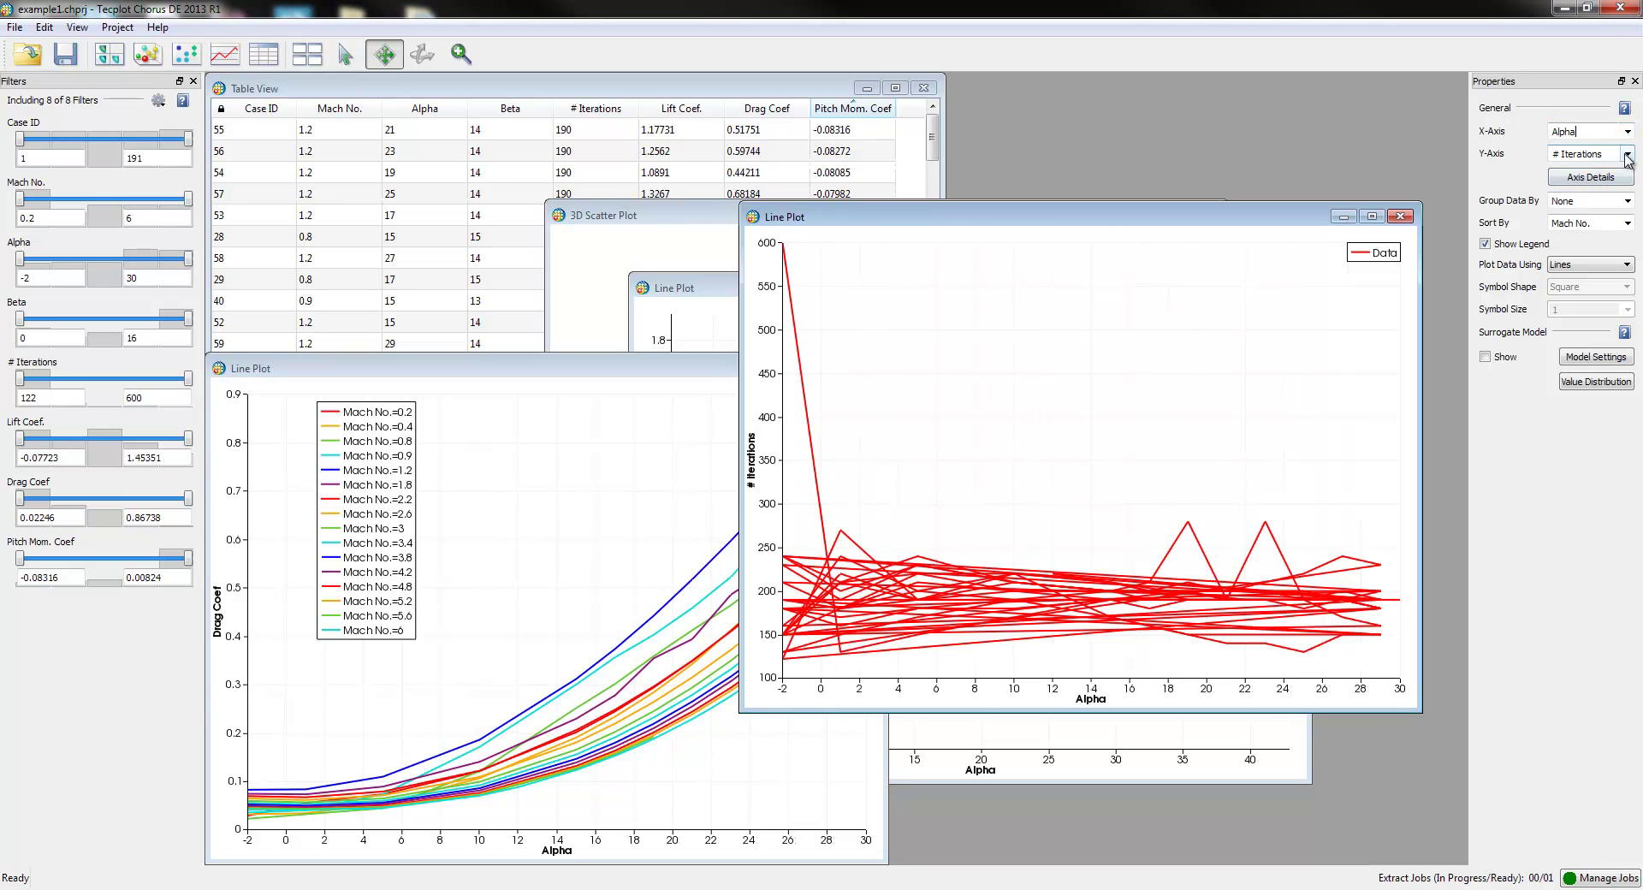
click(1625, 154)
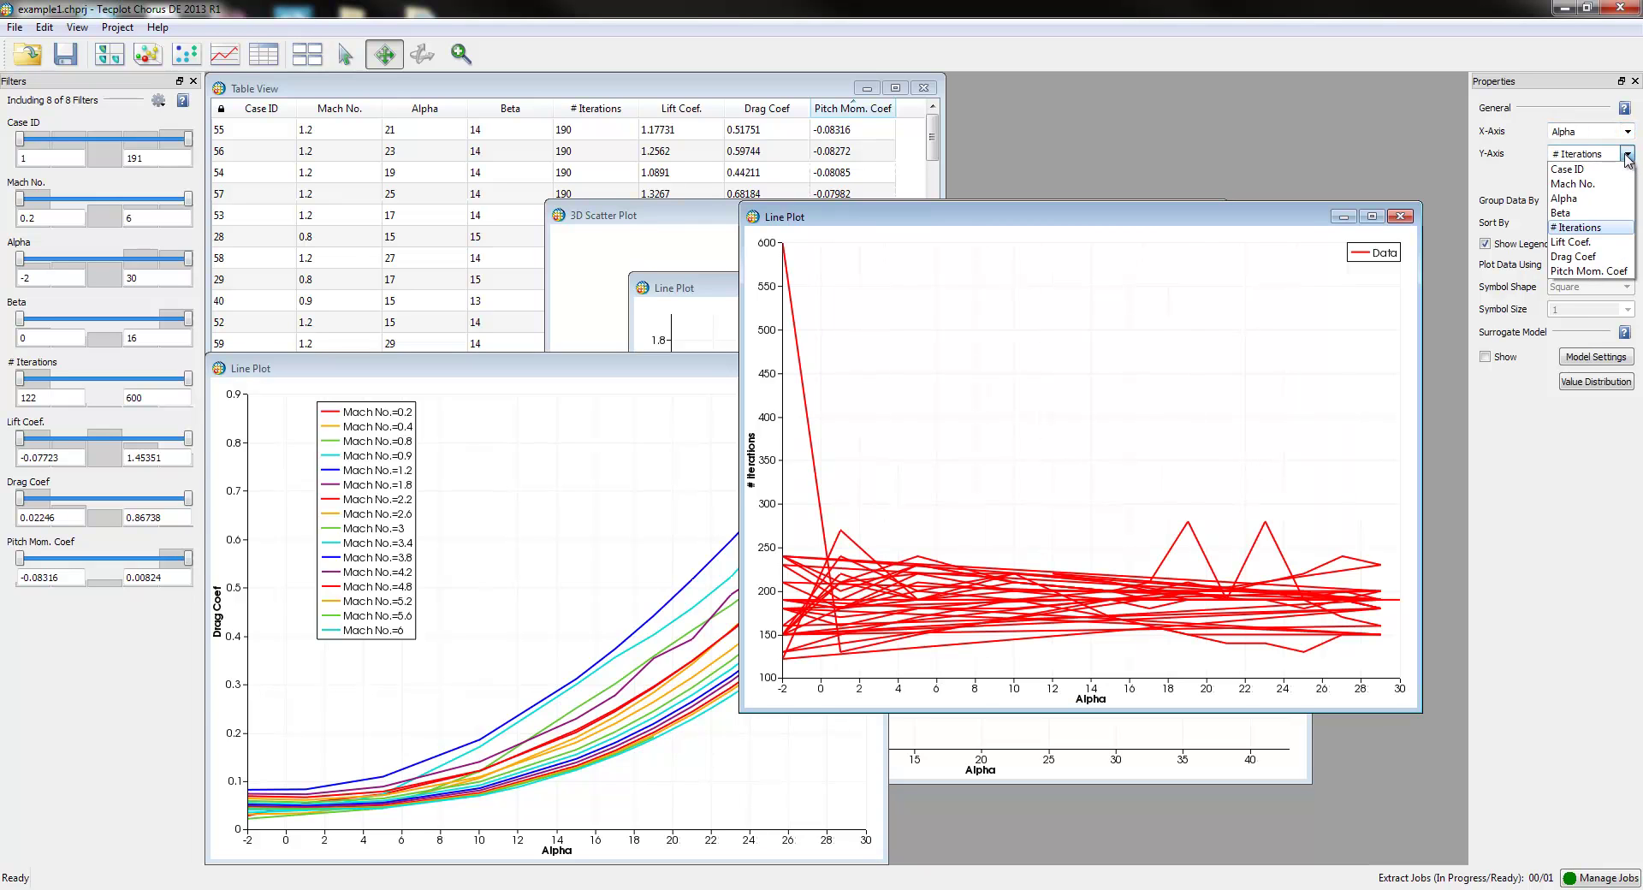
click(1583, 271)
Group the pitching-moment curves by Mach No., sort by Alpha, and move the legend down-left.
click(1612, 204)
click(1596, 253)
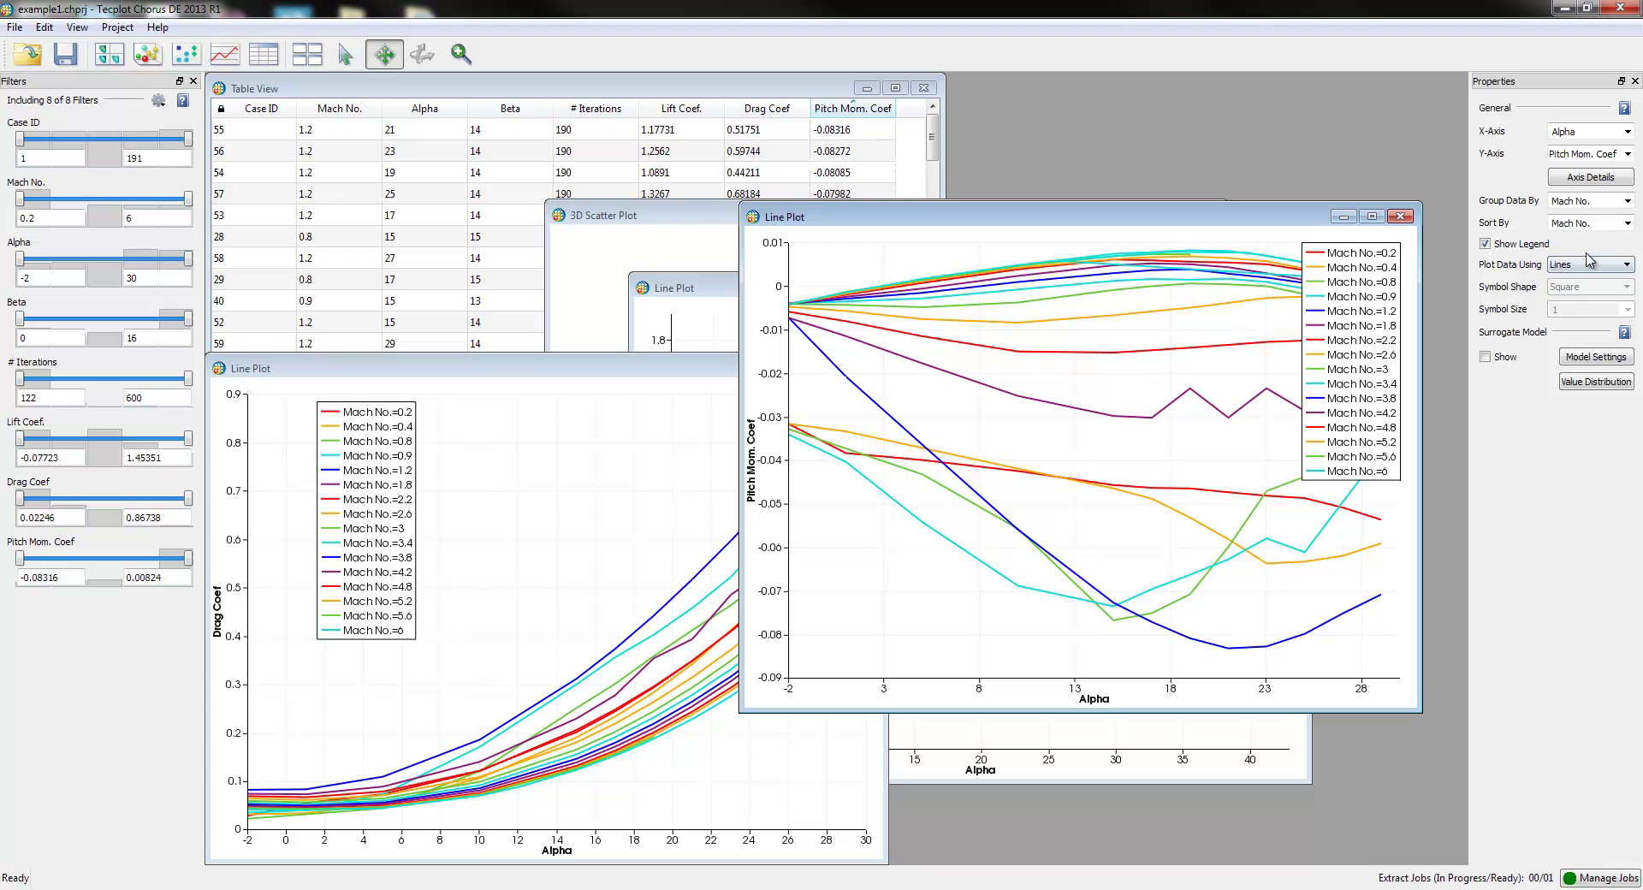
click(1626, 223)
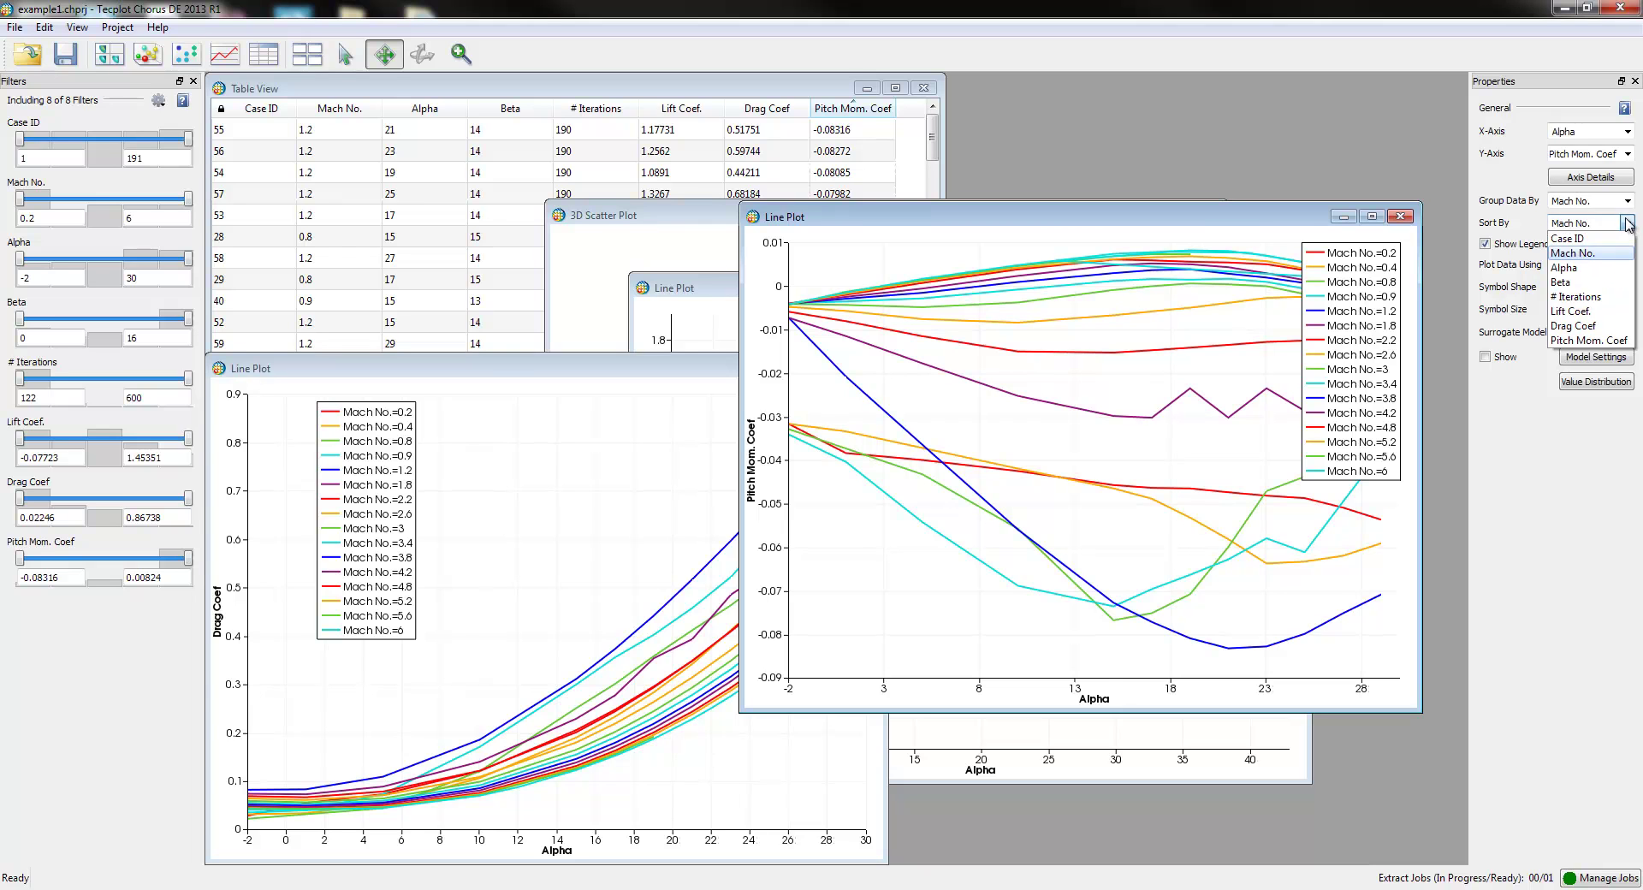
click(1590, 267)
drag(1338, 384, 1303, 548)
click(307, 55)
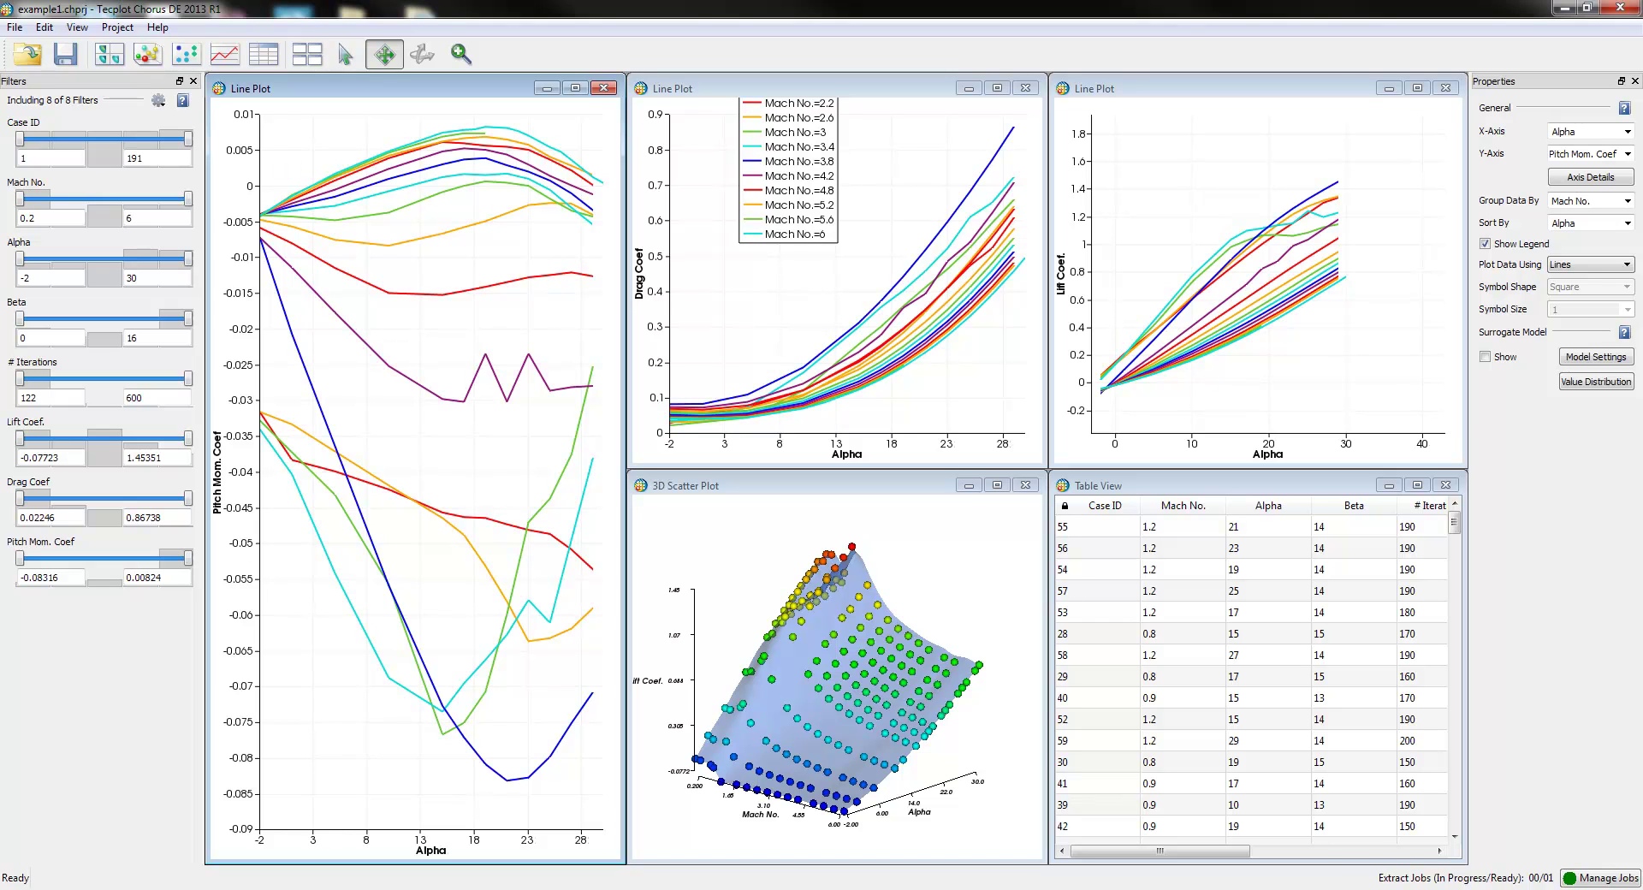
right_click(94, 210)
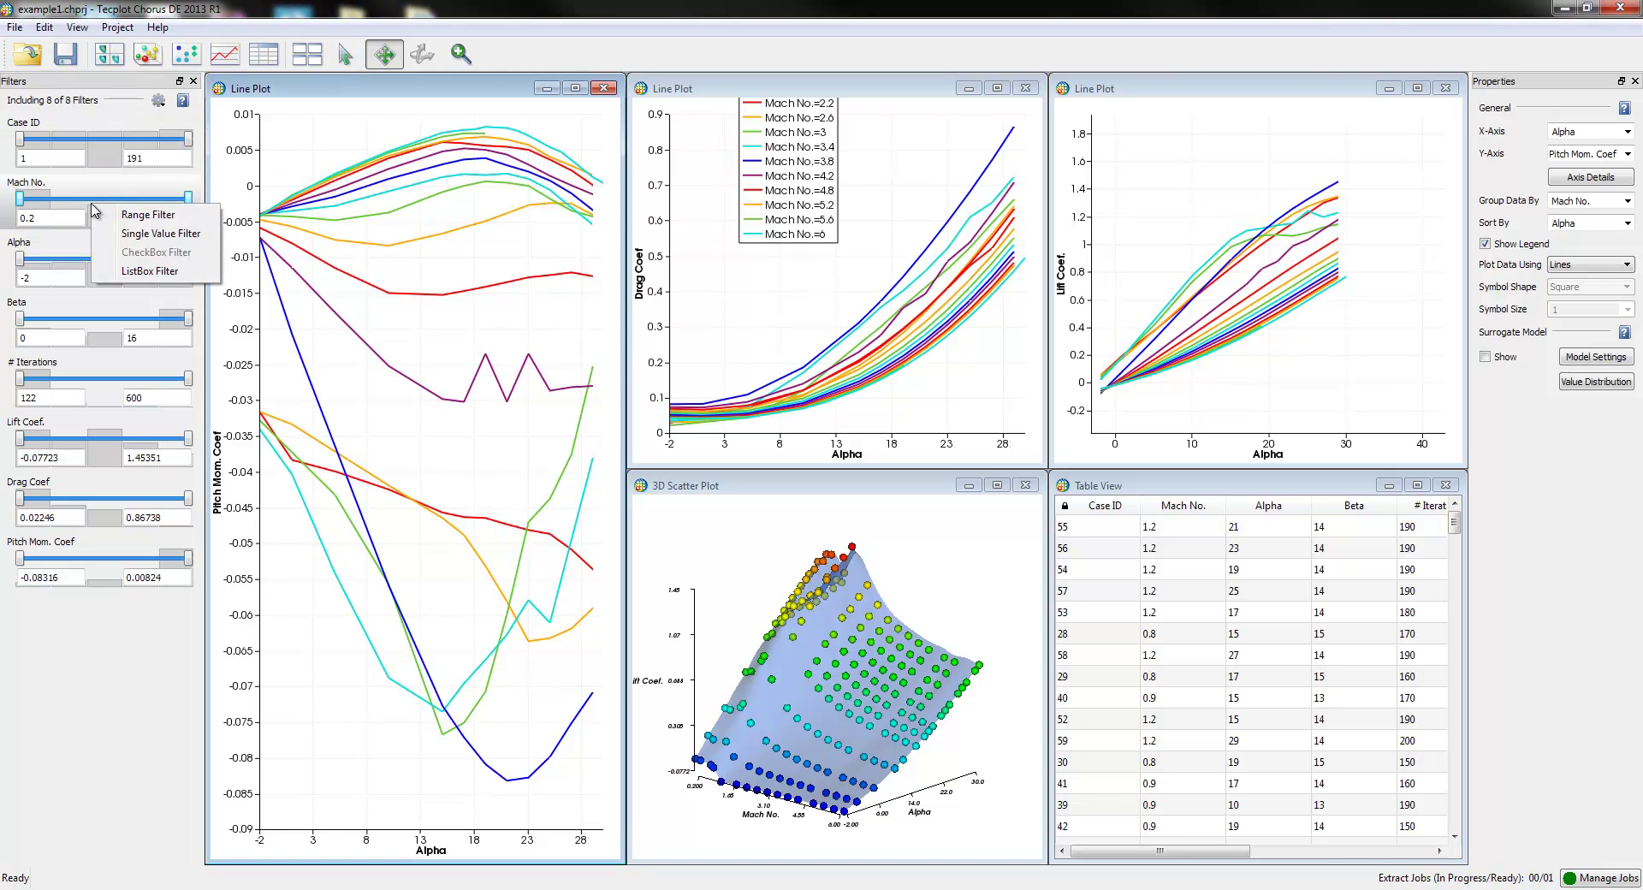
click(134, 239)
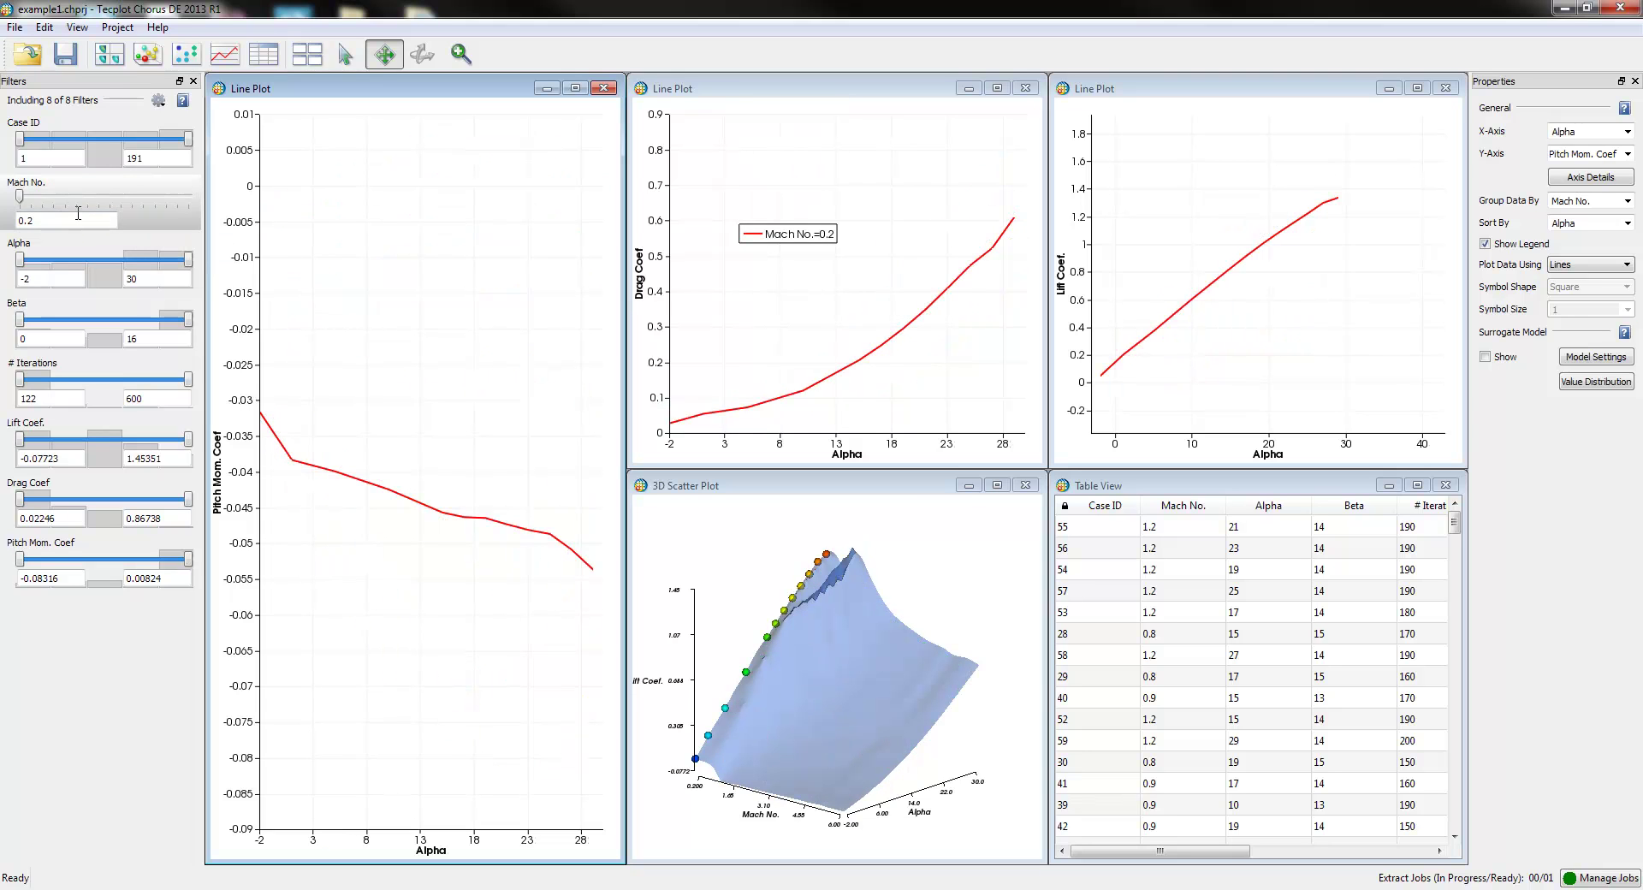
drag(19, 197, 39, 222)
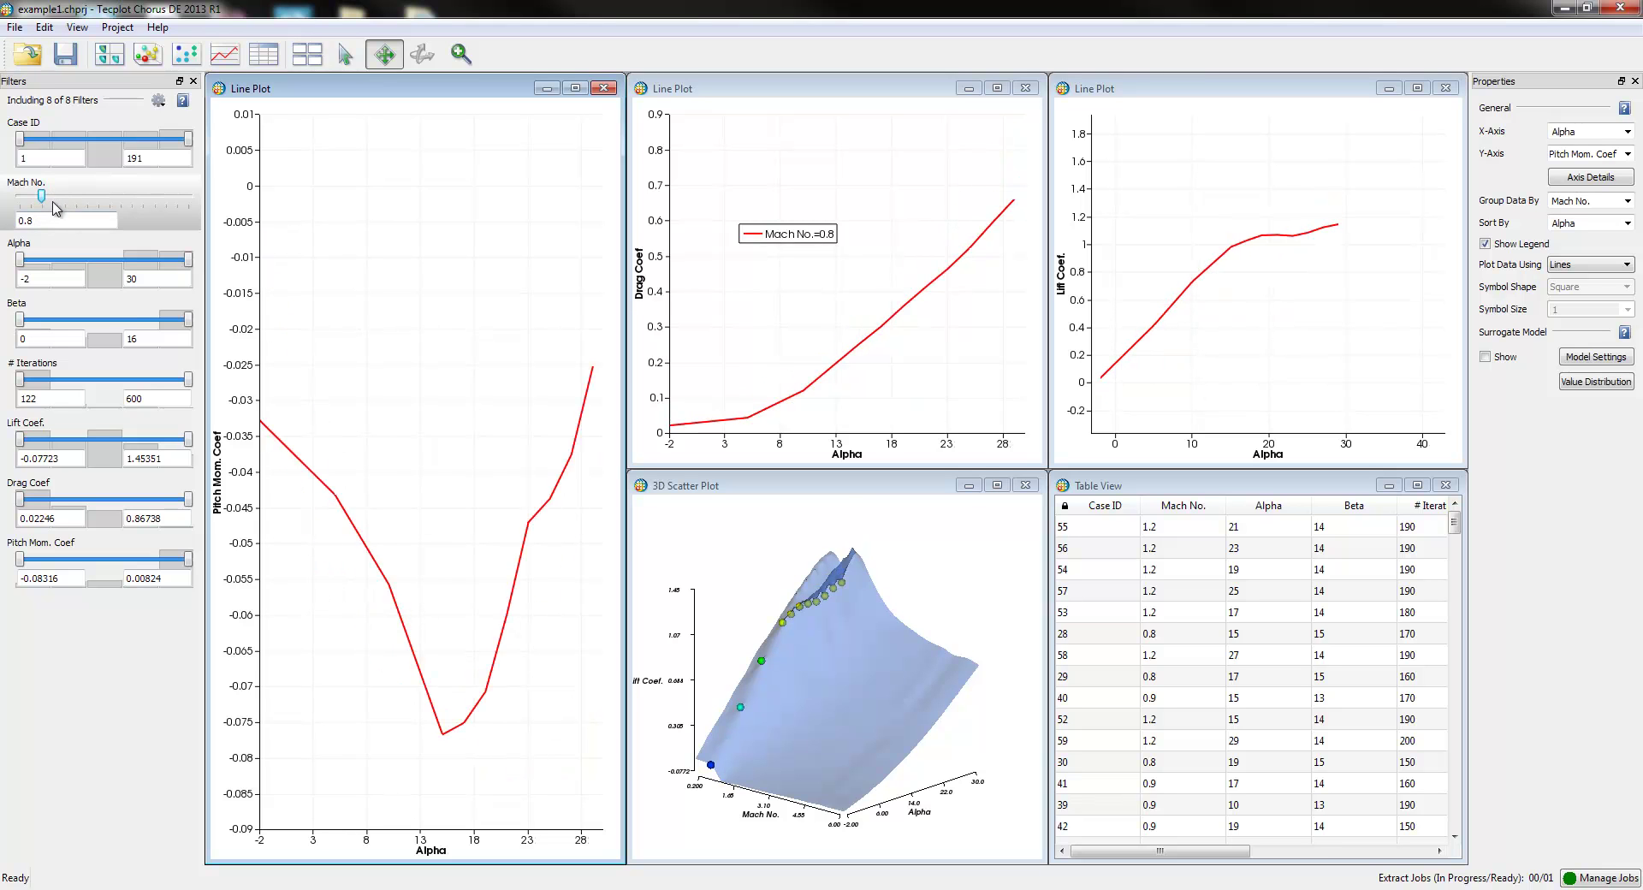
right_click(58, 199)
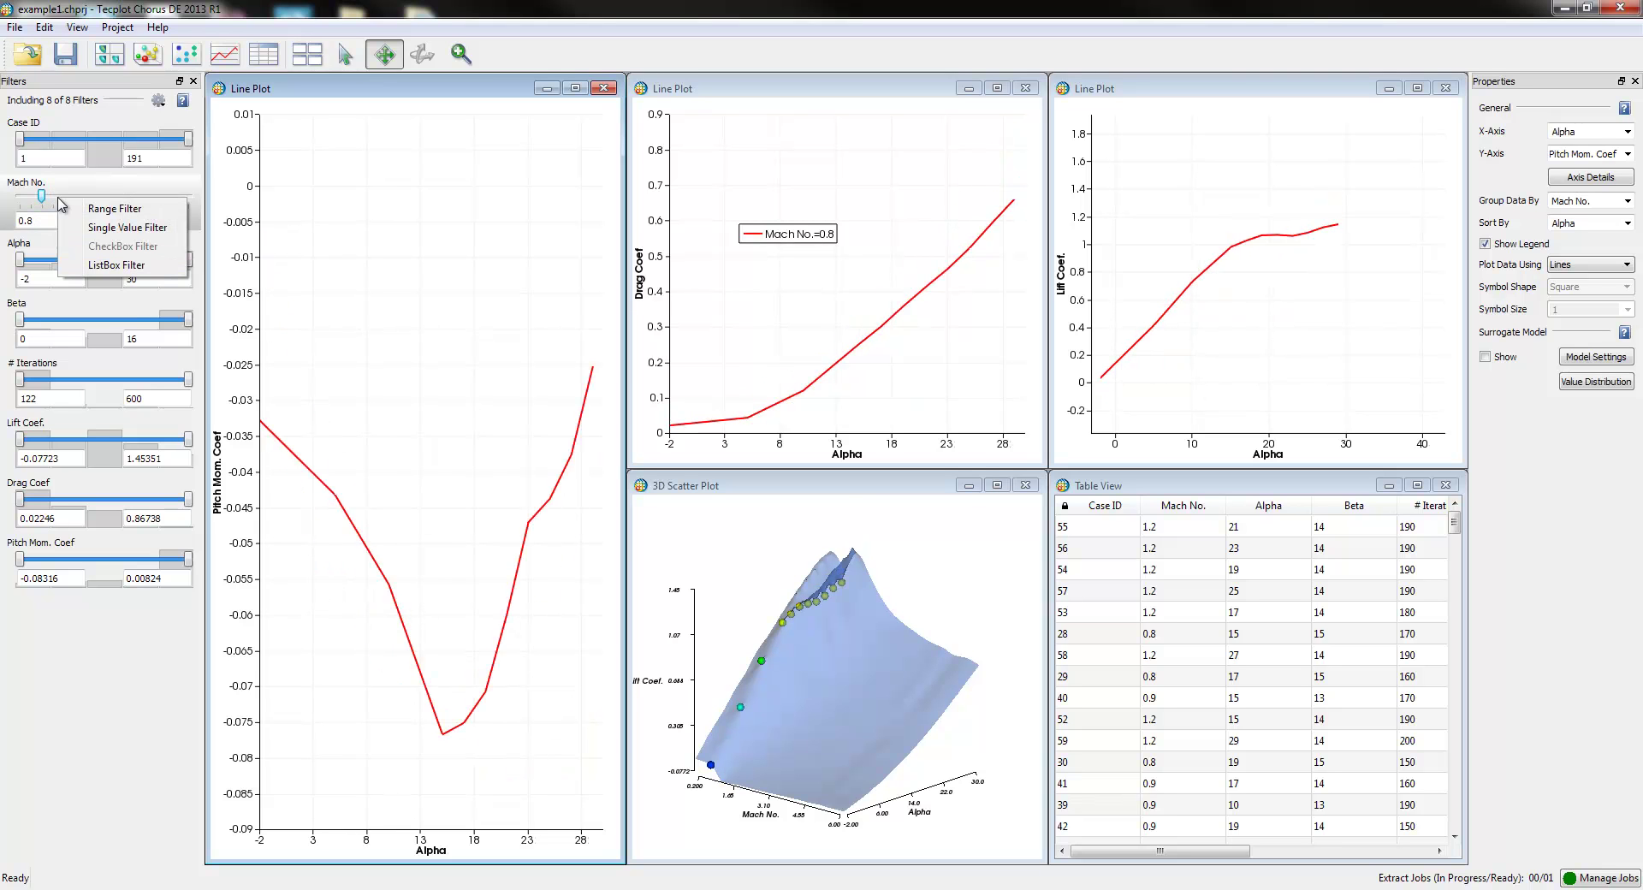
click(113, 209)
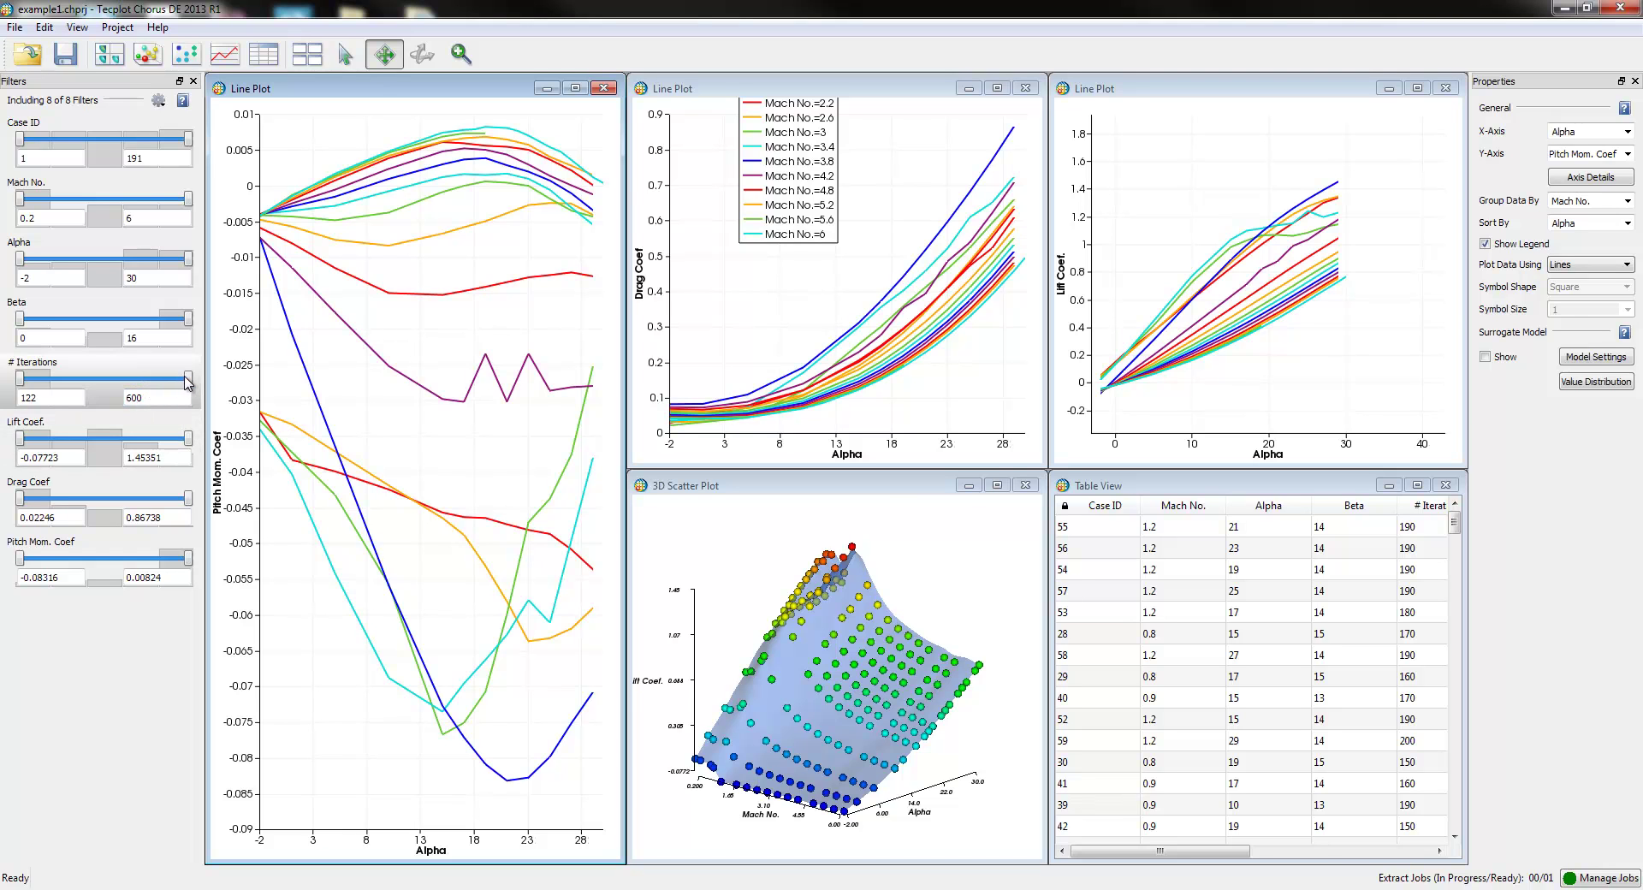
Lower the # Iterations filter maximum from 600 to 190, keeping cases from 122 to 190.
drag(186, 379, 43, 380)
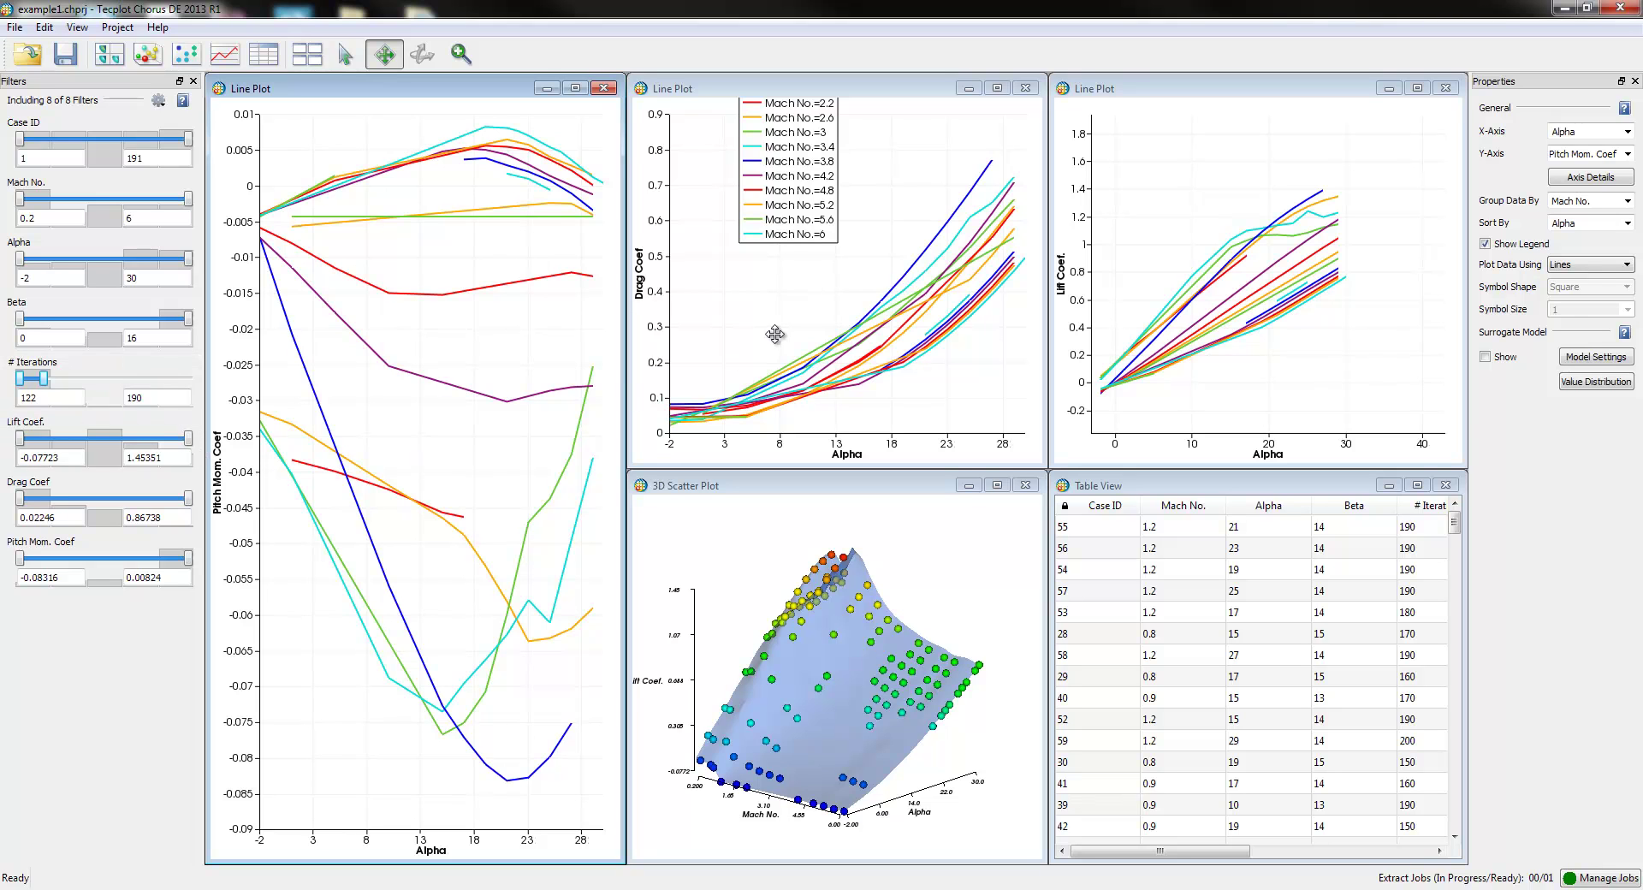